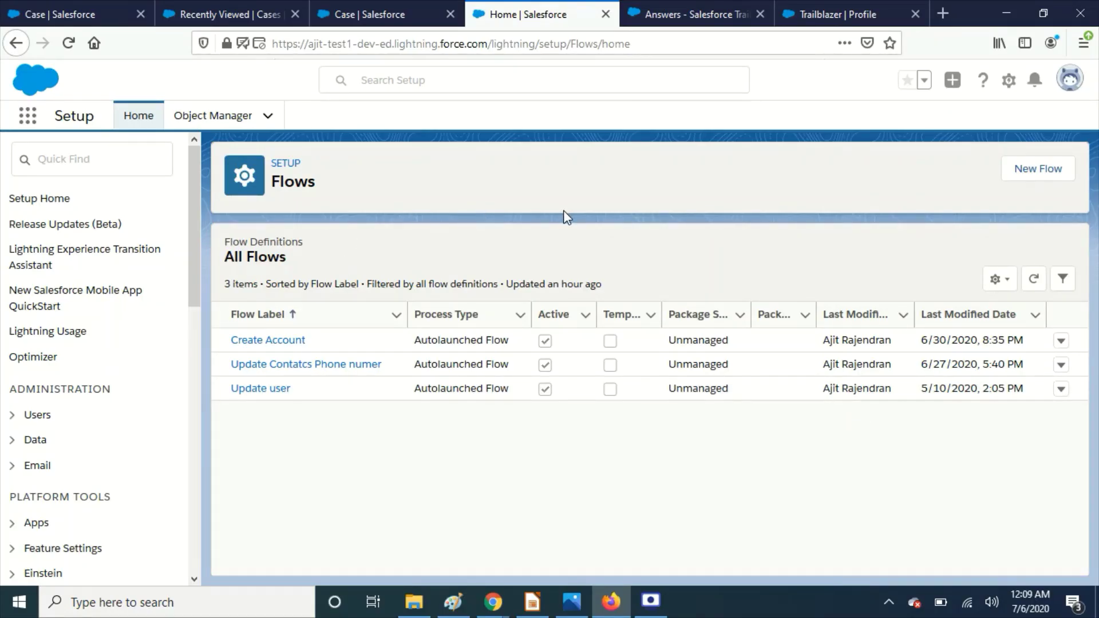
# - Create a new record-triggered flow with Case as the triggering object
pyautogui.click(1039, 169)
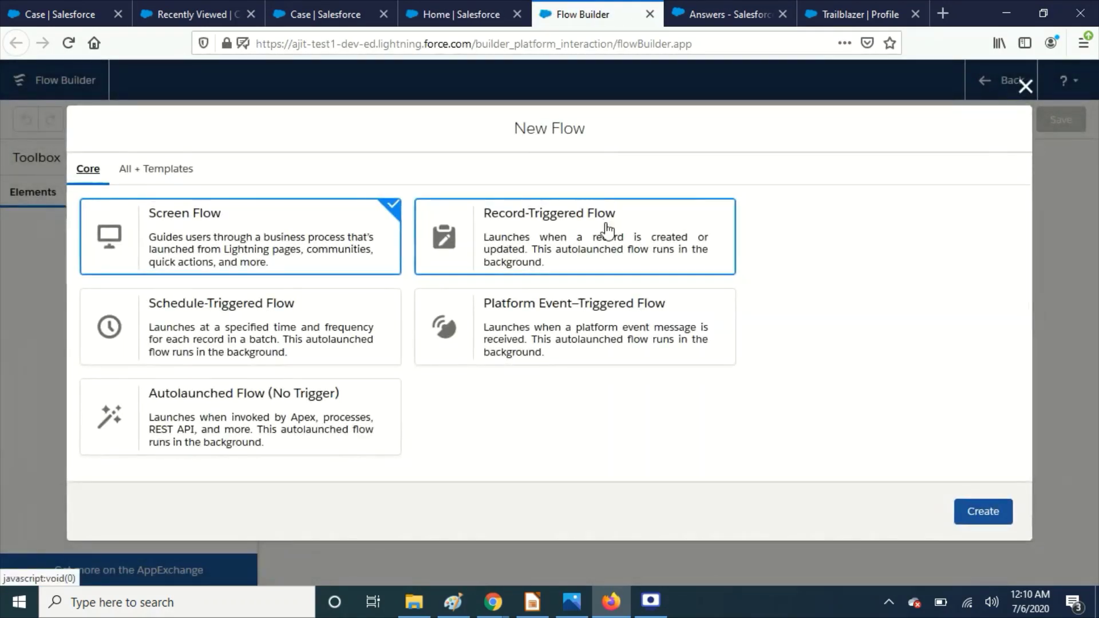
pyautogui.click(615, 249)
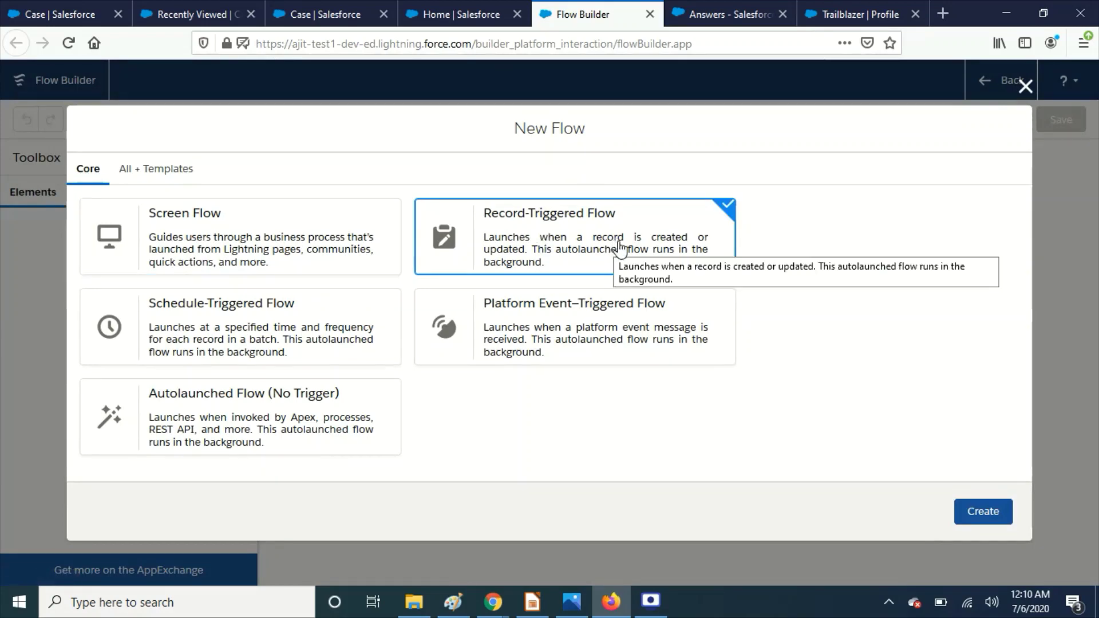
pyautogui.click(984, 511)
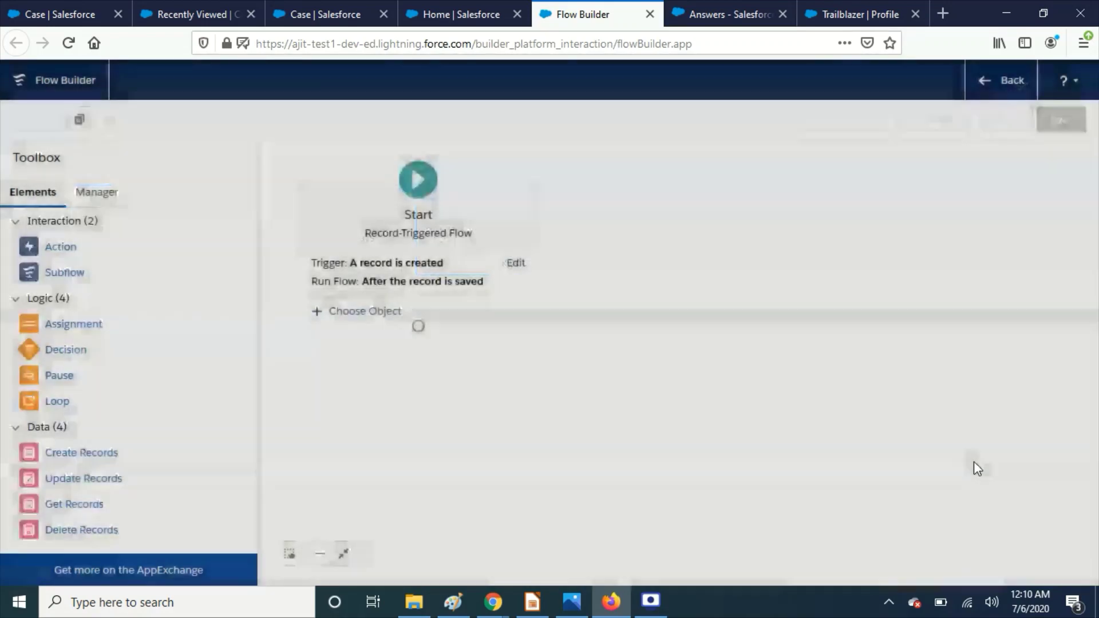
pyautogui.click(379, 312)
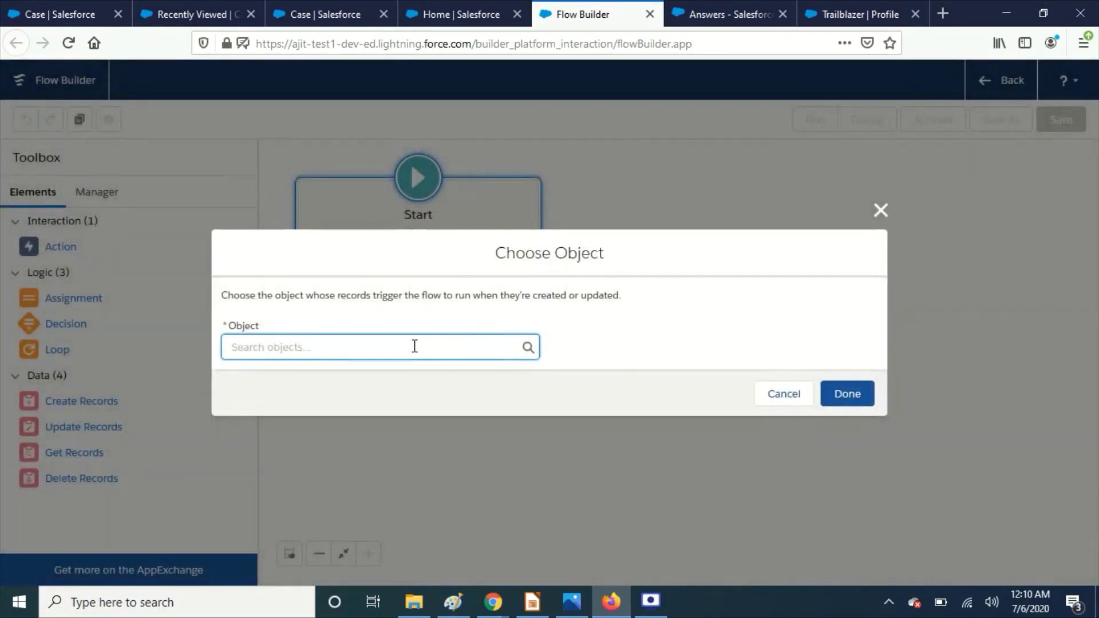
pyautogui.click(414, 346)
pyautogui.write('case')
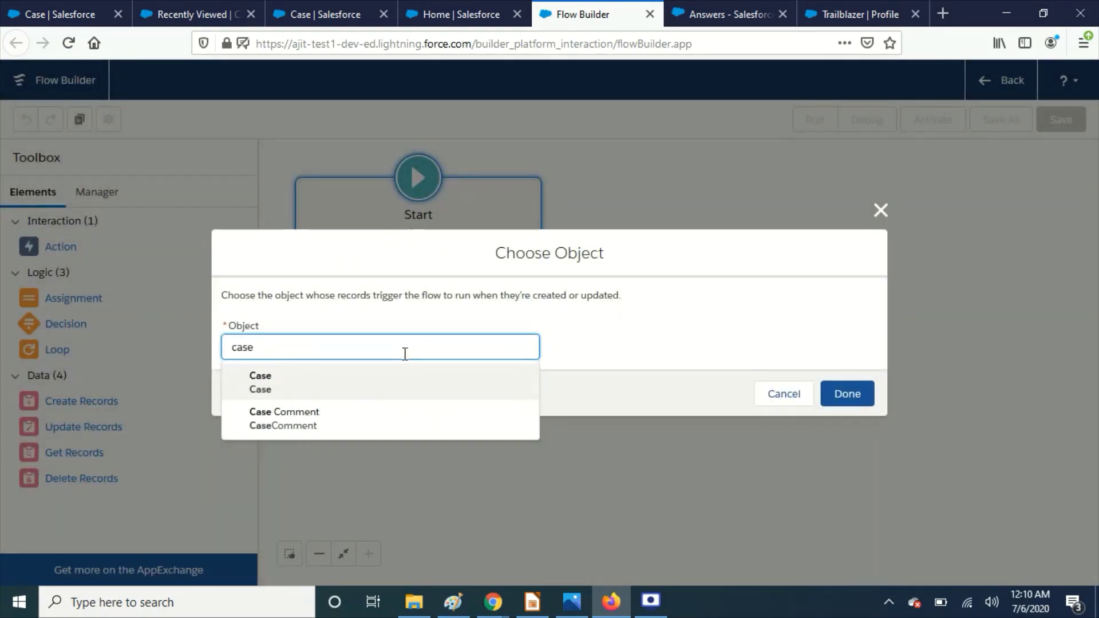
pyautogui.click(384, 389)
pyautogui.click(848, 394)
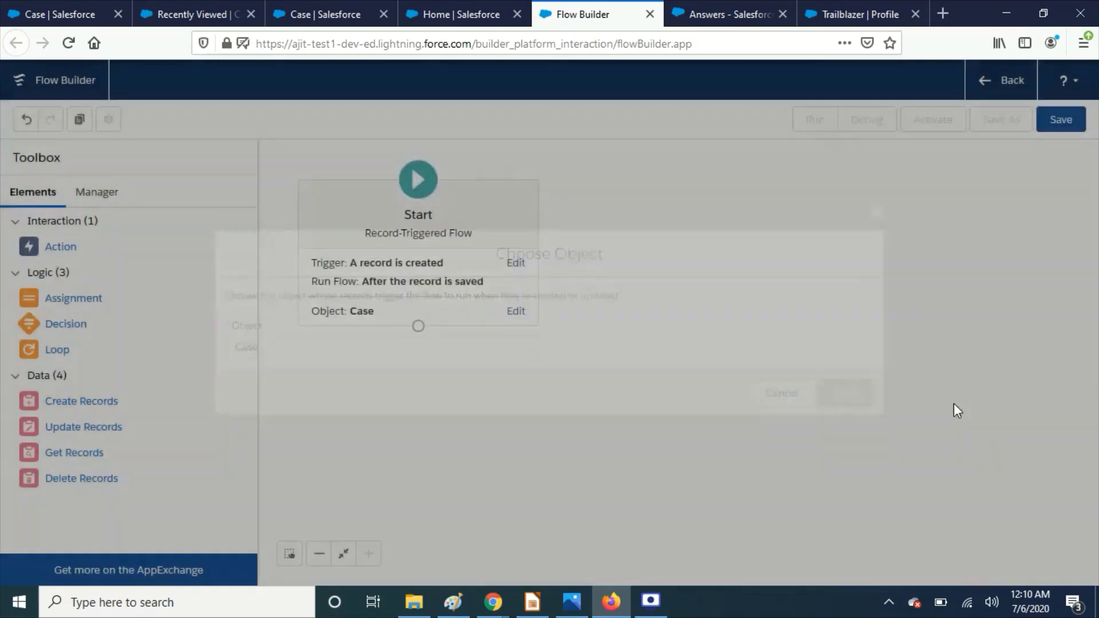
# - Set the flow to trigger when a record is created or updated
pyautogui.click(515, 263)
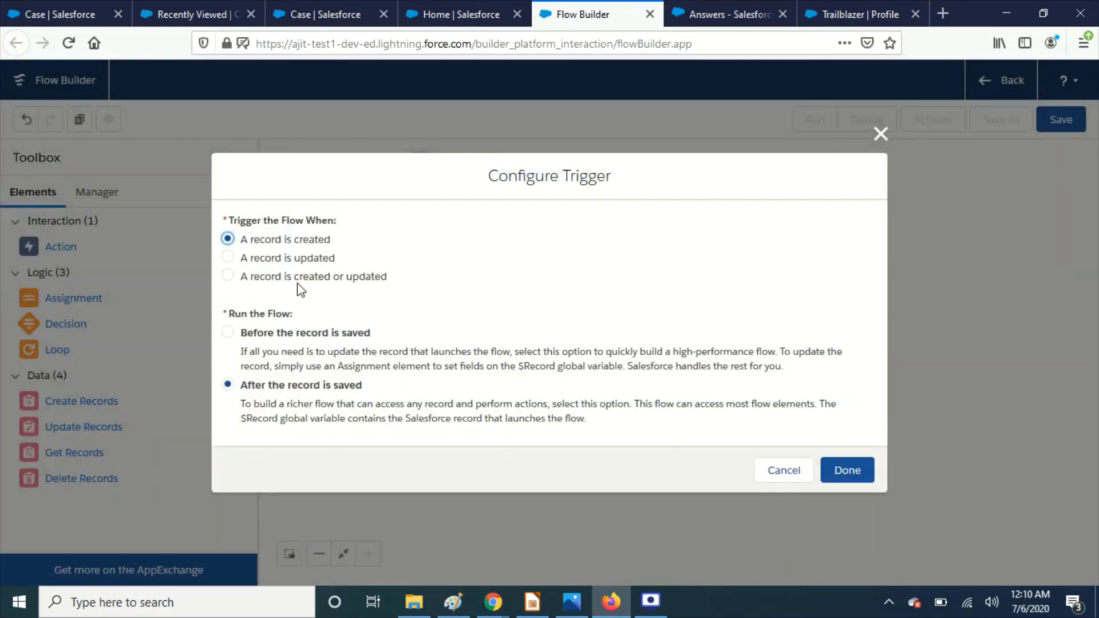
pyautogui.click(297, 282)
pyautogui.click(853, 467)
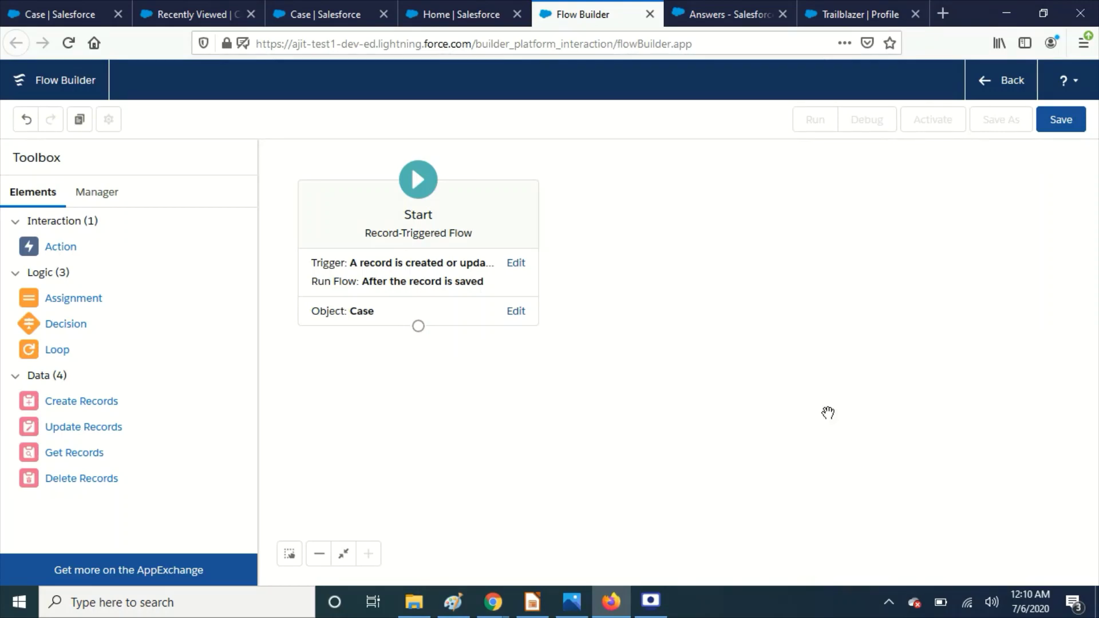
# - Add a Get Records element labelled 'Get Closed cases', correcting the label's typos
pyautogui.moveTo(86, 454); pyautogui.dragTo(482, 406)
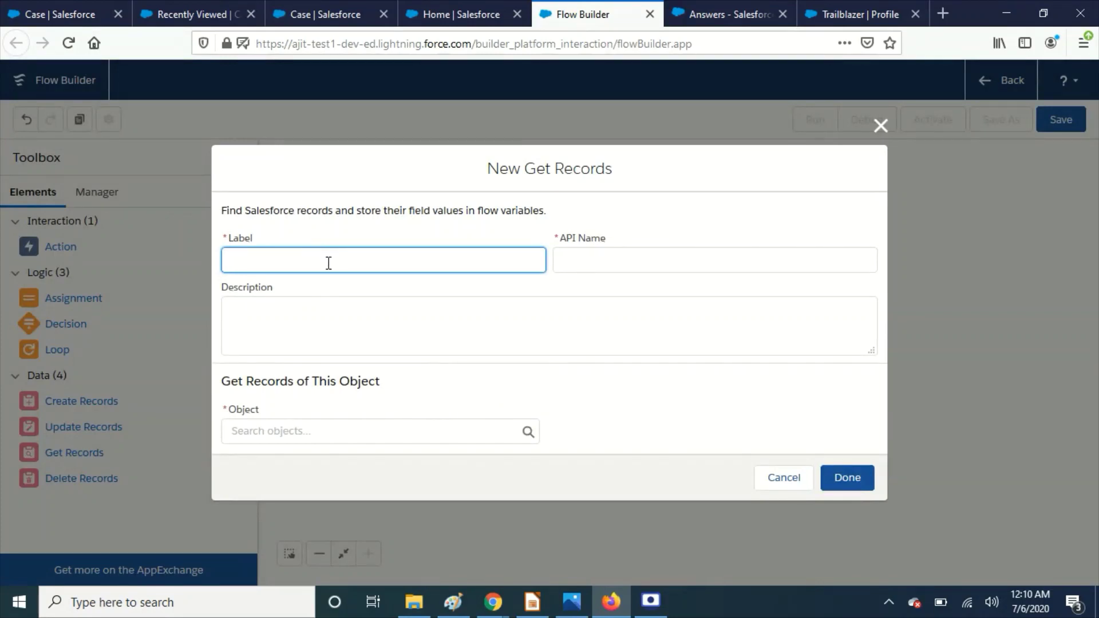
pyautogui.write('Get ')
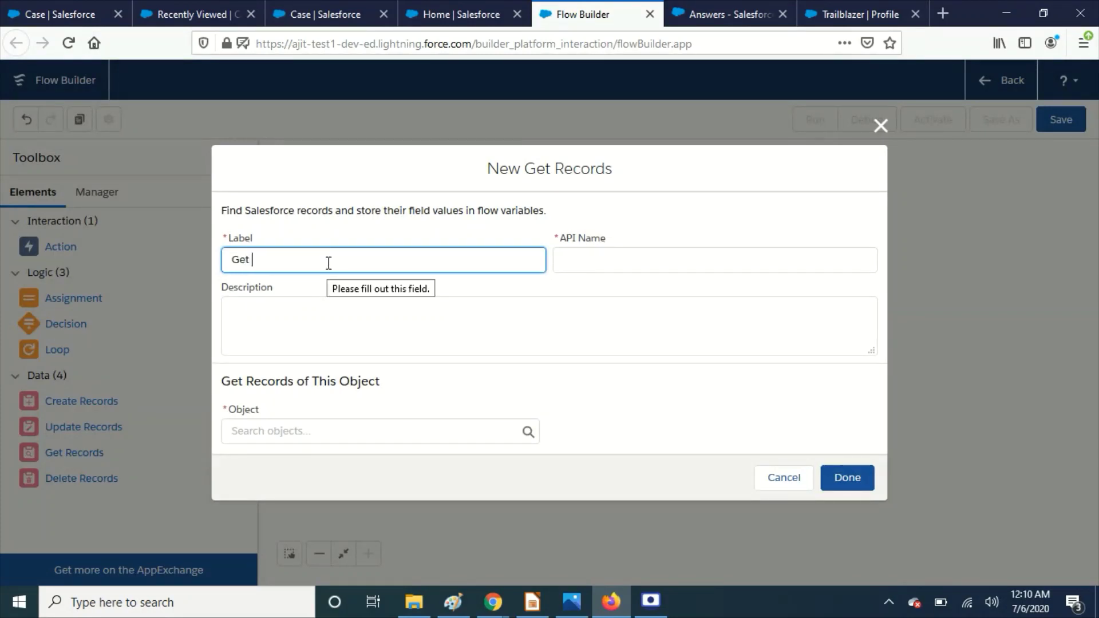
pyautogui.write('CLosed cse')
pyautogui.press('BackSpace')
pyautogui.write('ases')
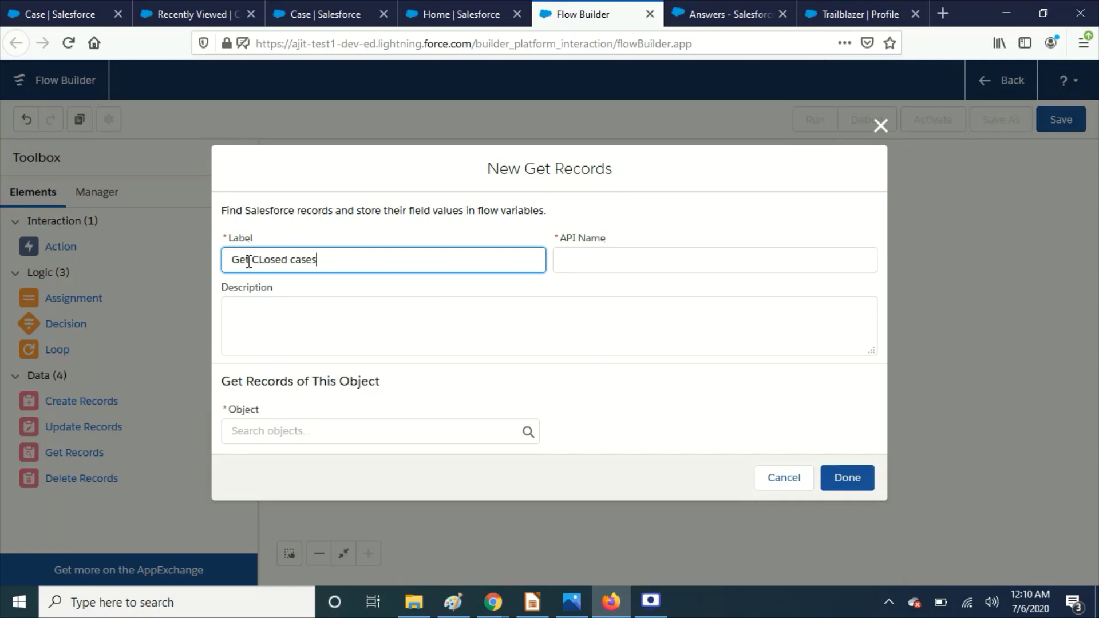
pyautogui.click(267, 262)
pyautogui.press('BackSpace')
pyautogui.write('l')
pyautogui.click(297, 309)
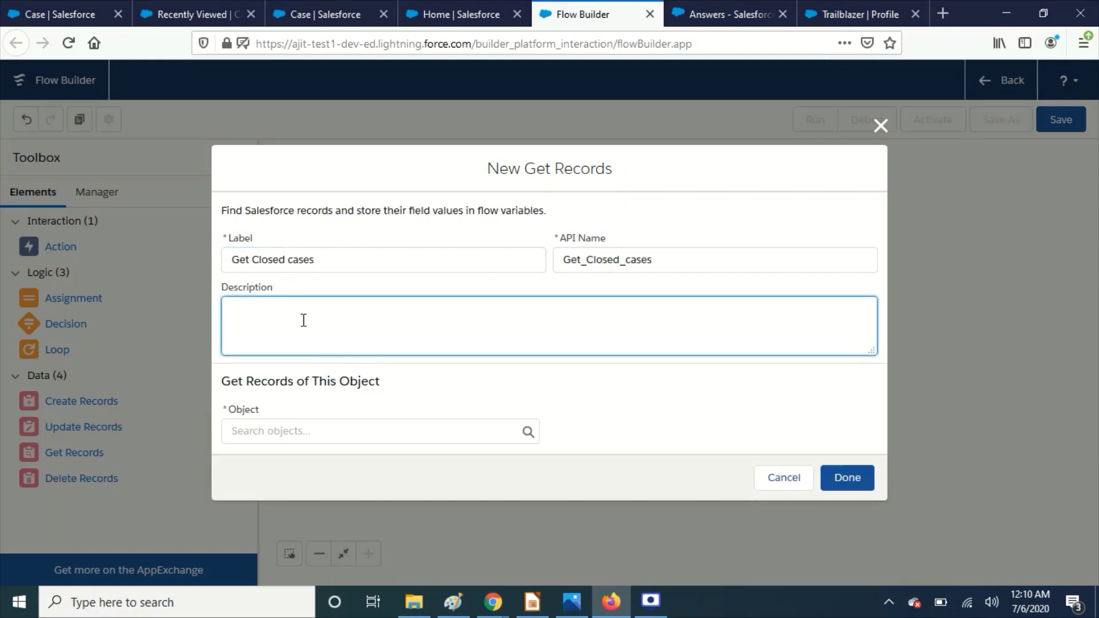
# - Choose Case as the object for Get Closed cases
pyautogui.click(336, 435)
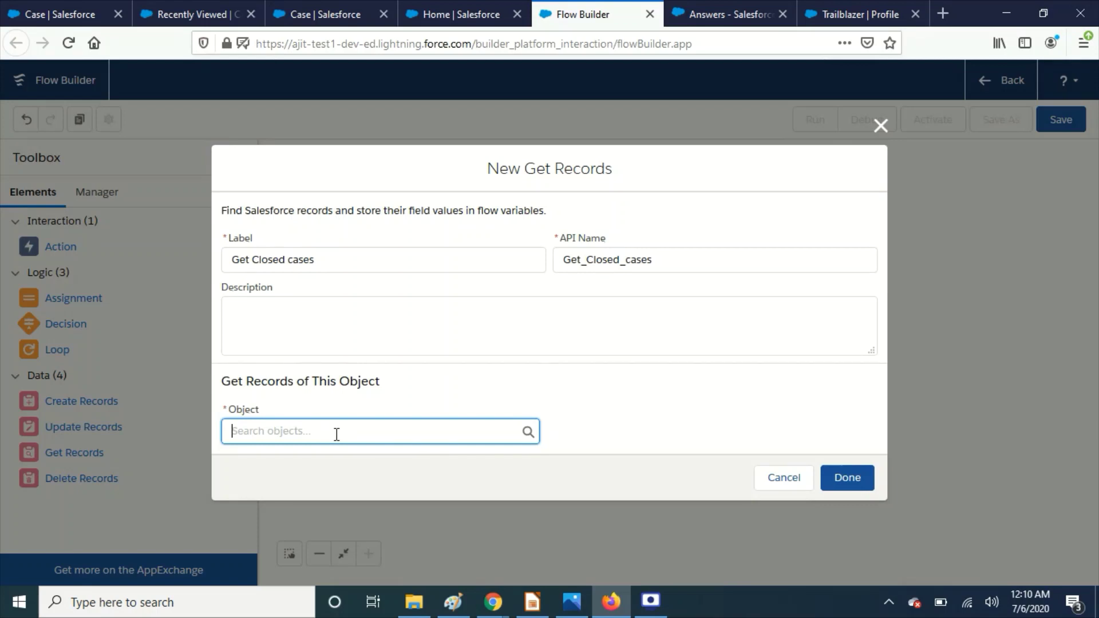
pyautogui.write('cas')
pyautogui.click(304, 223)
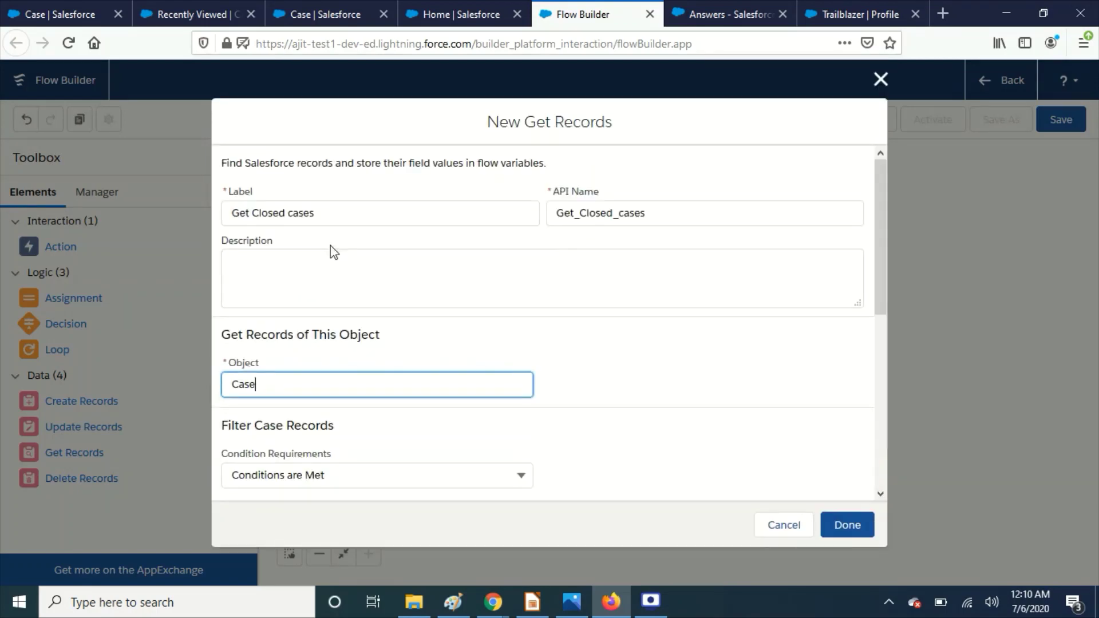
# - Add a filter condition Status equals Closed
pyautogui.scroll(-4, 696, 456)
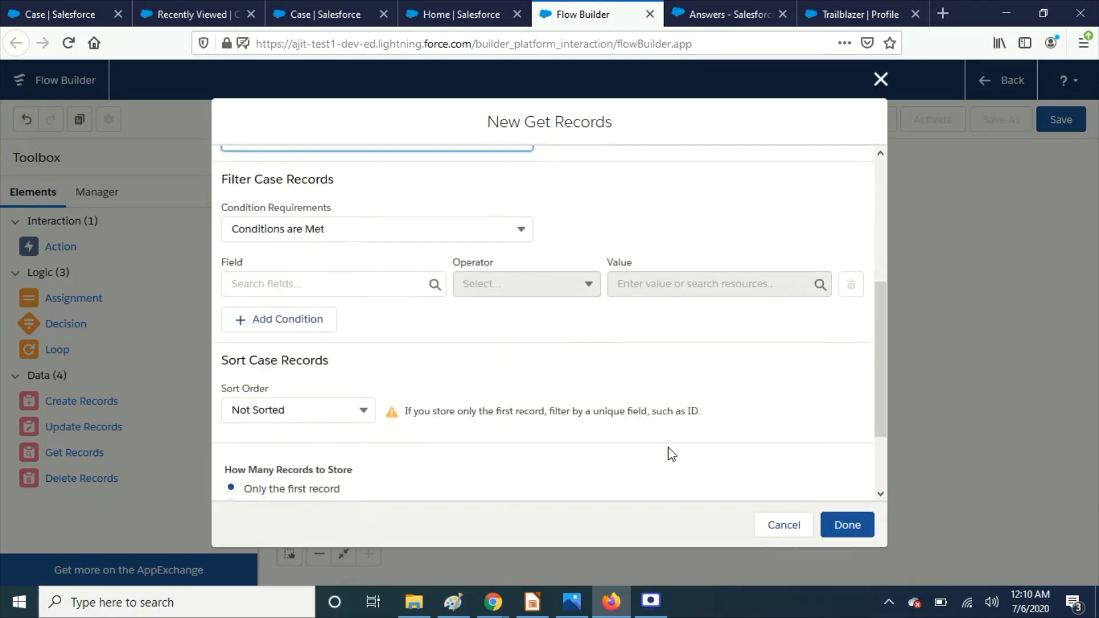
pyautogui.click(322, 286)
pyautogui.write('sta')
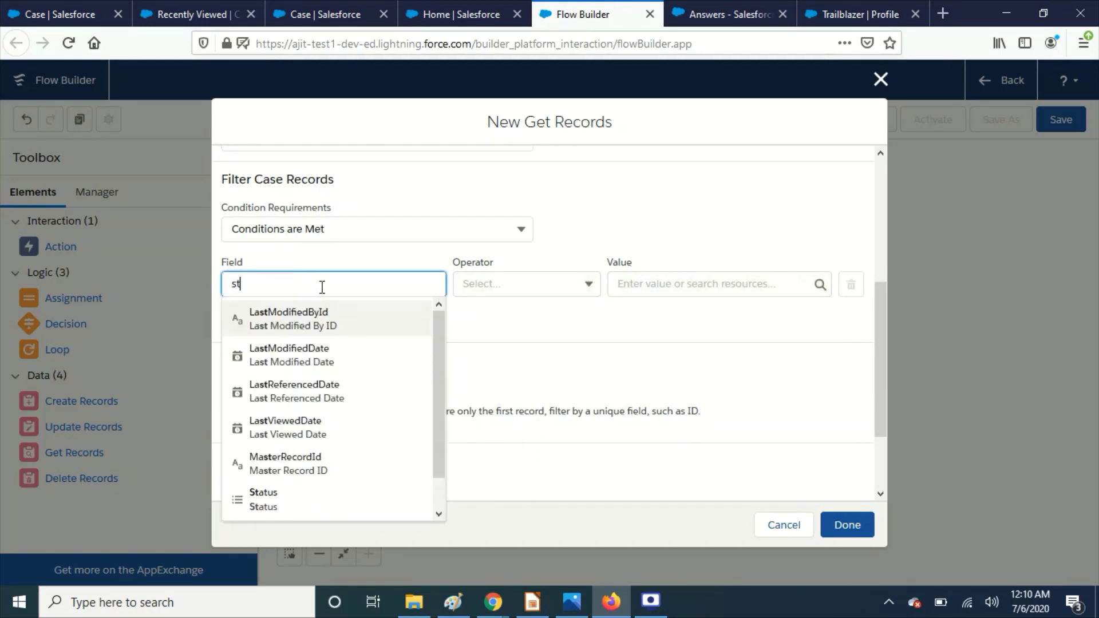
pyautogui.click(327, 319)
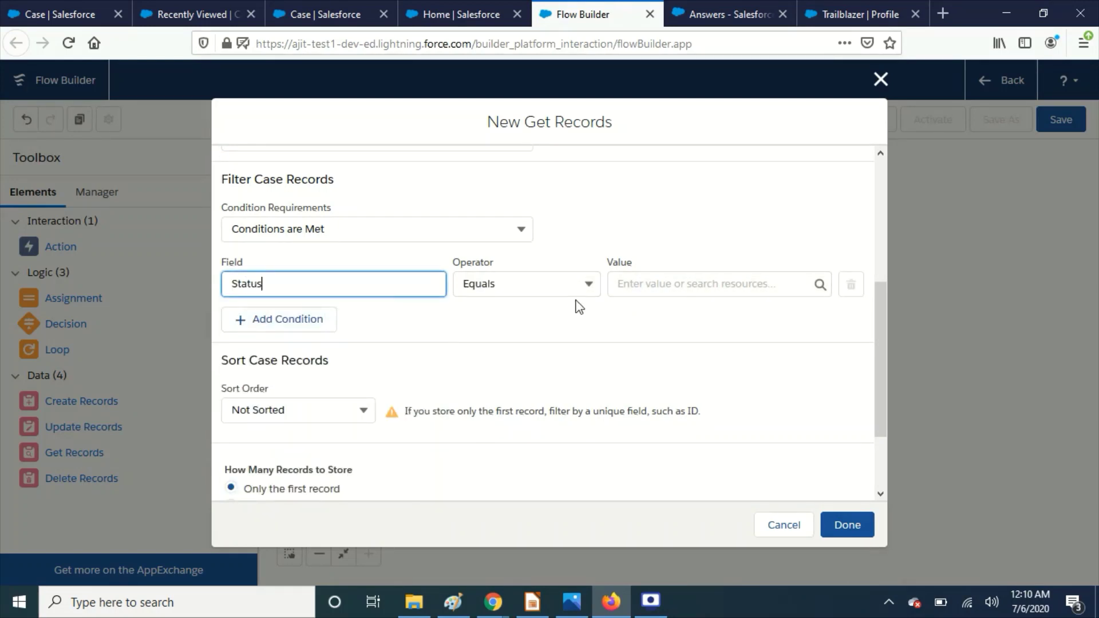
pyautogui.click(652, 283)
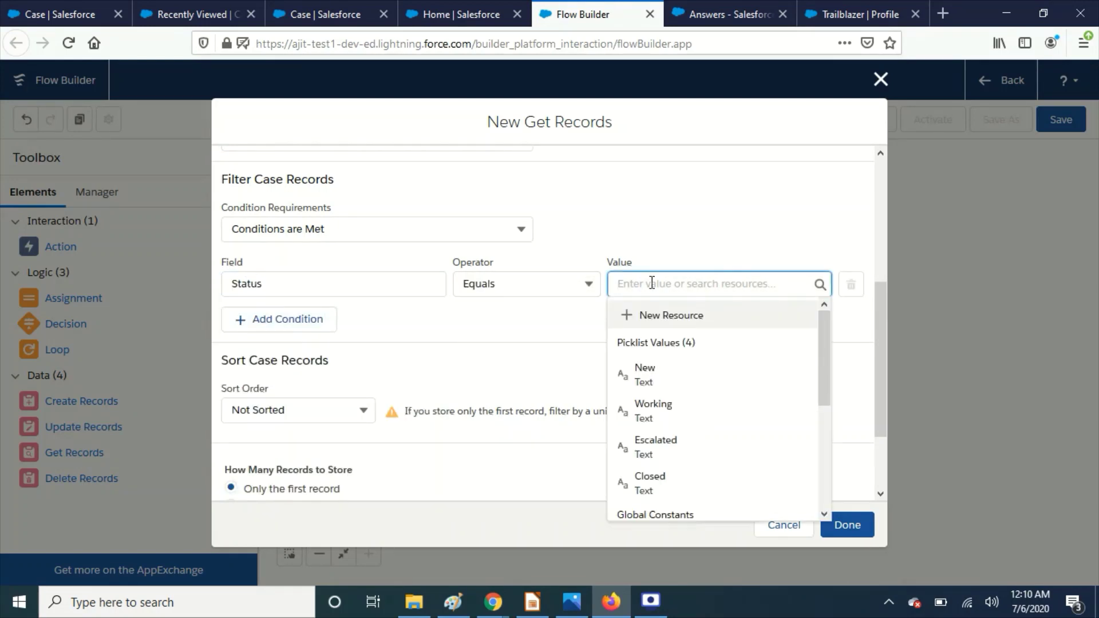
pyautogui.click(689, 486)
# - Add a second condition: Id equals {!$Record.Id}
pyautogui.click(269, 322)
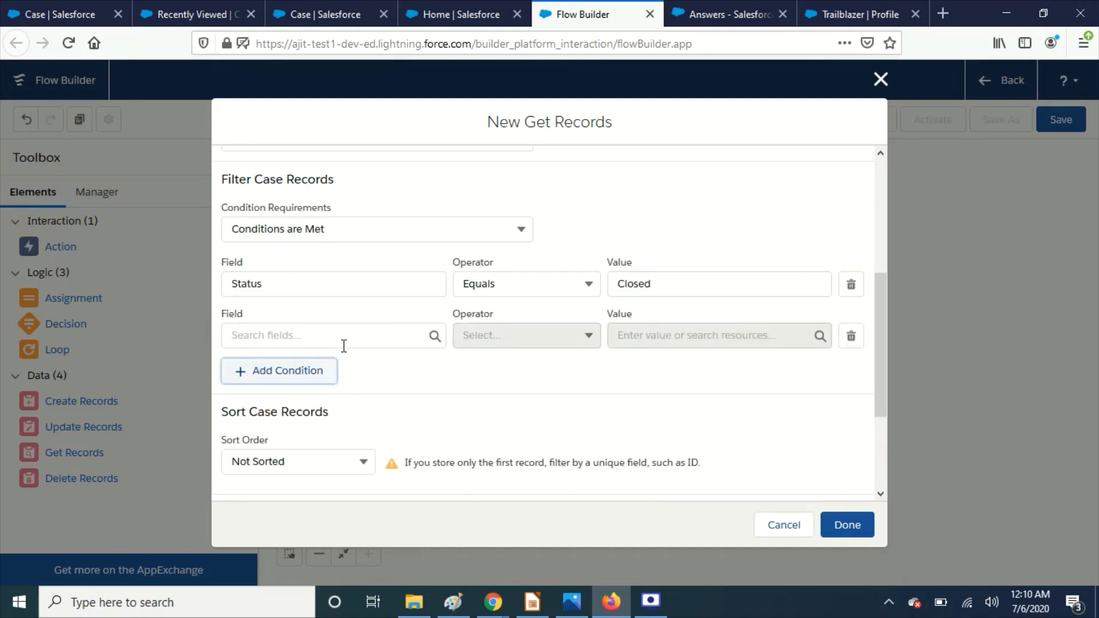
pyautogui.click(337, 340)
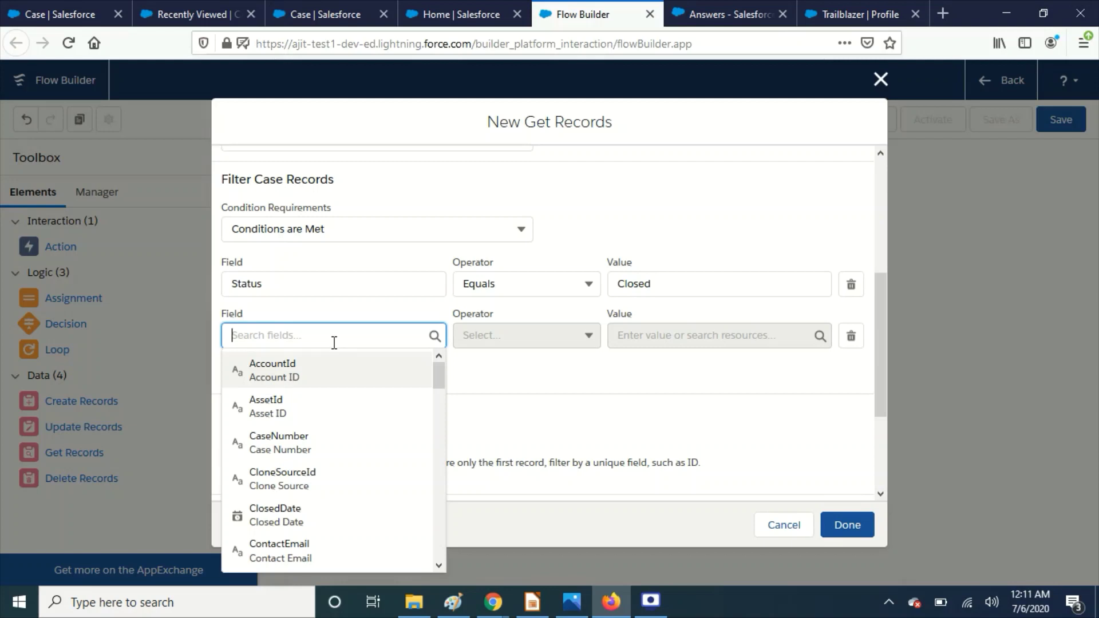
pyautogui.scroll(-3, 342, 422)
pyautogui.scroll(3, 331, 401)
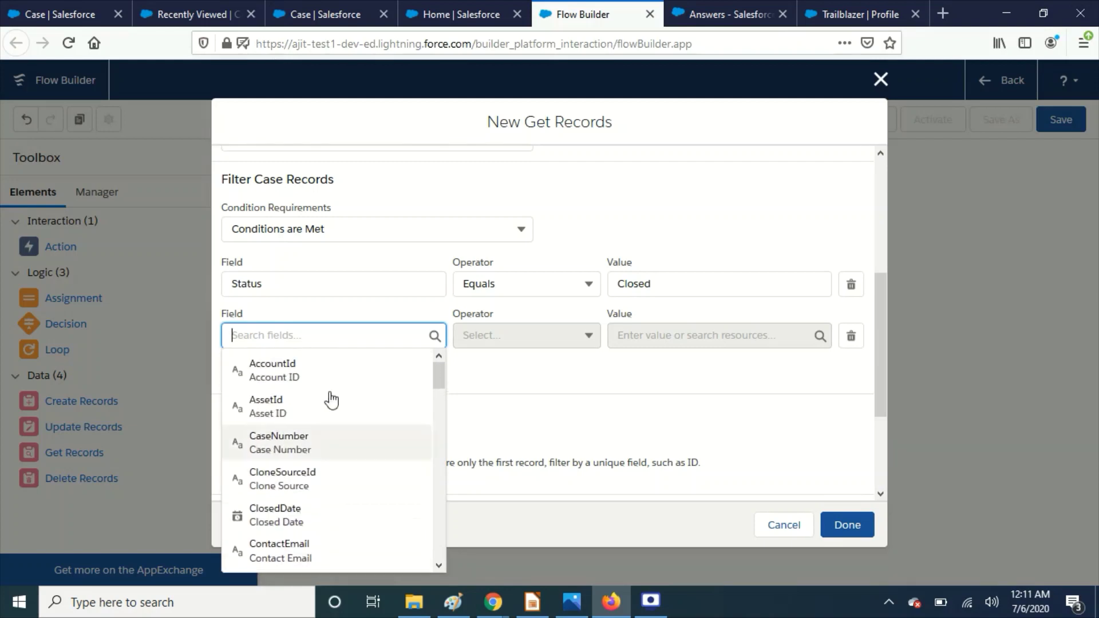
pyautogui.write('Id')
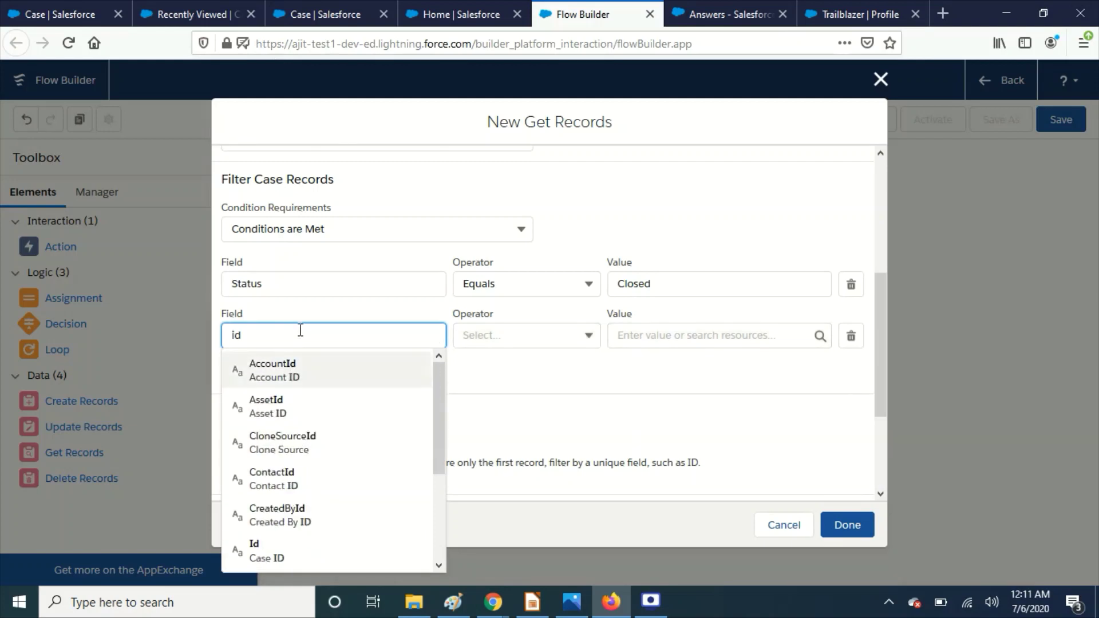
pyautogui.click(312, 552)
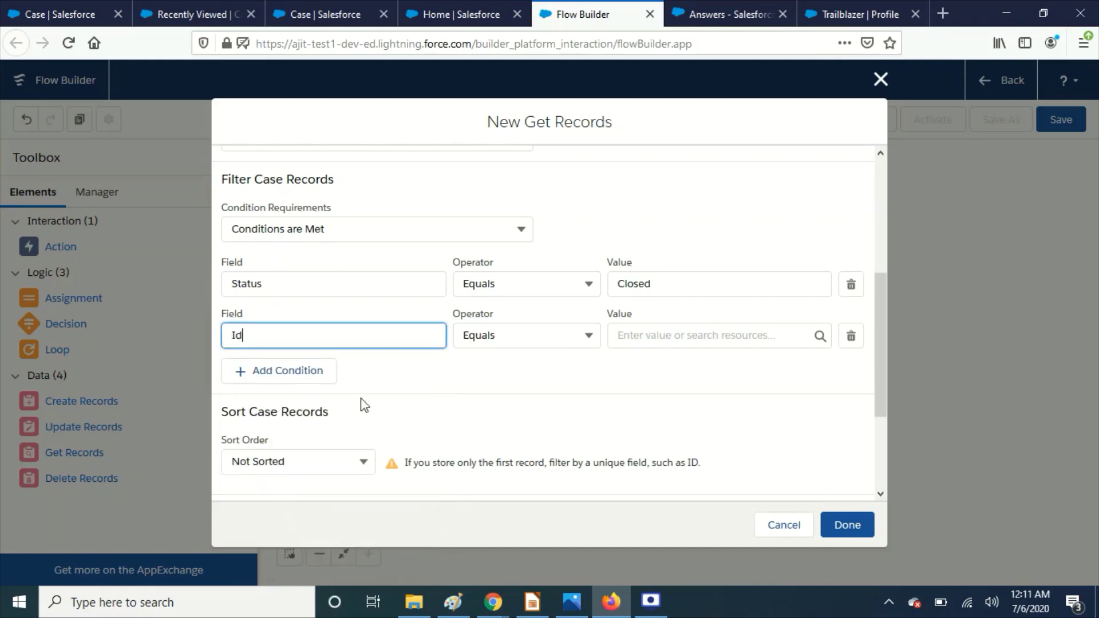
pyautogui.click(667, 337)
pyautogui.scroll(-2, 710, 516)
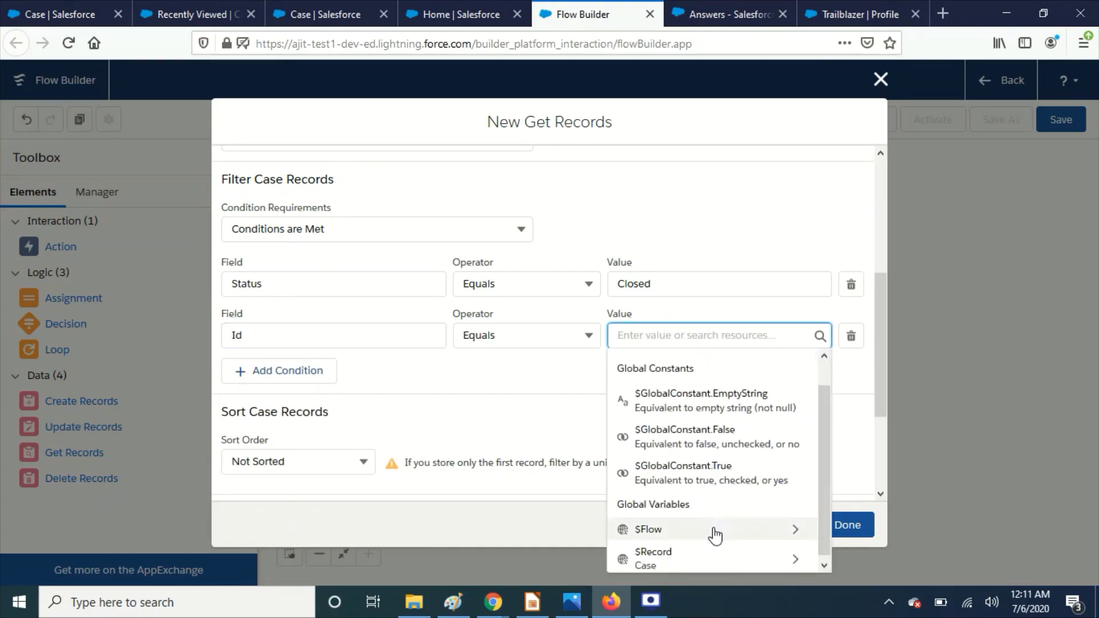
pyautogui.click(682, 558)
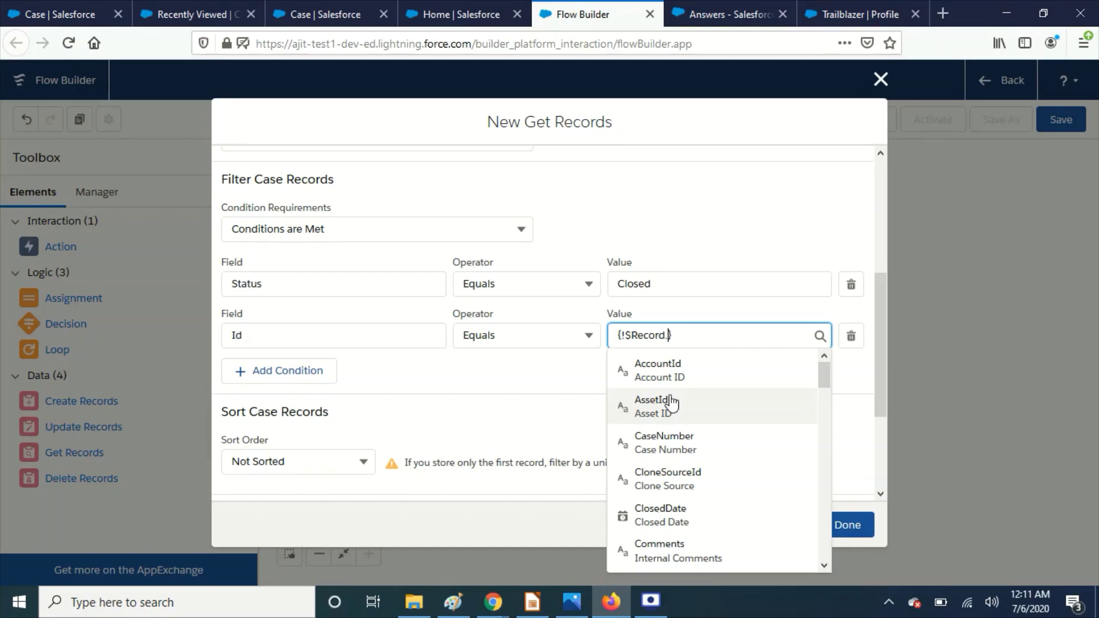
pyautogui.write('id')
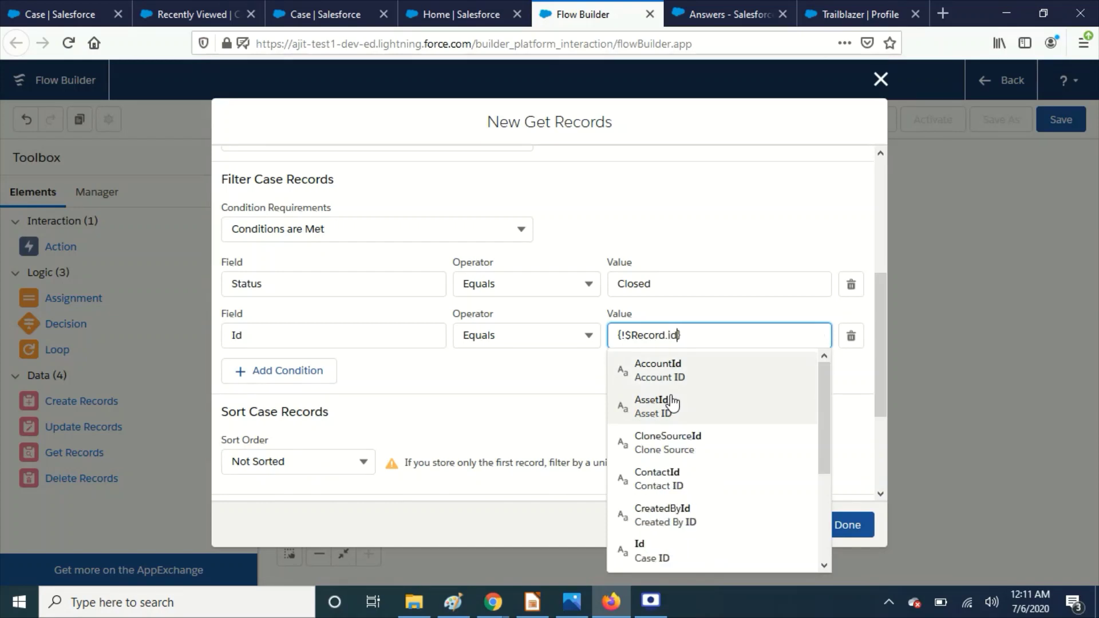
pyautogui.click(652, 549)
pyautogui.click(588, 384)
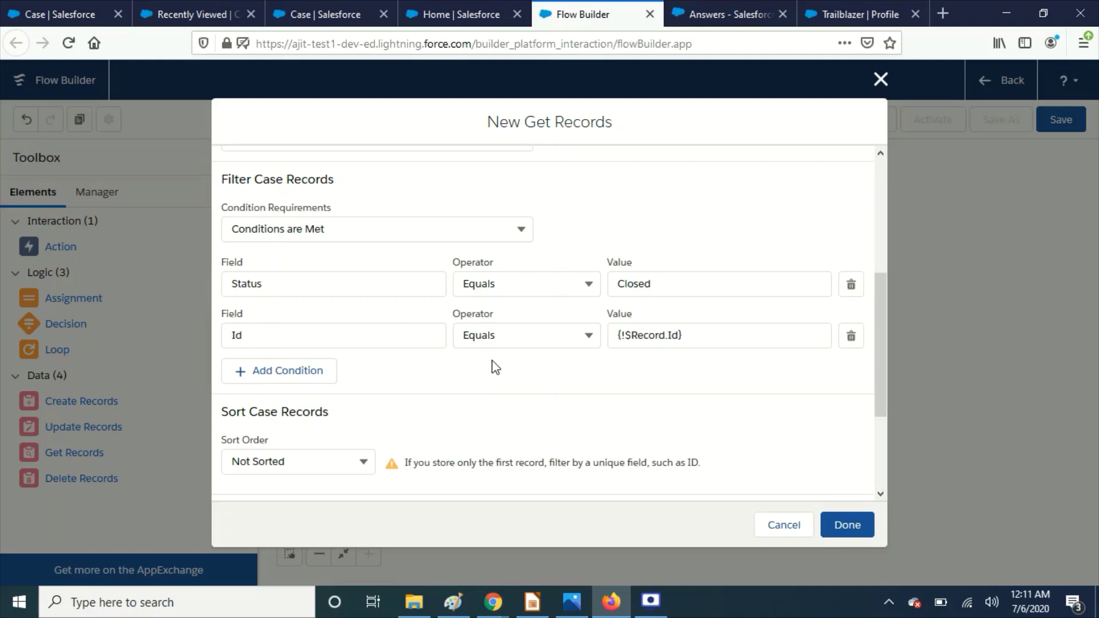
# - Store all matching records and save the Get Closed cases element
pyautogui.scroll(-3, 527, 449)
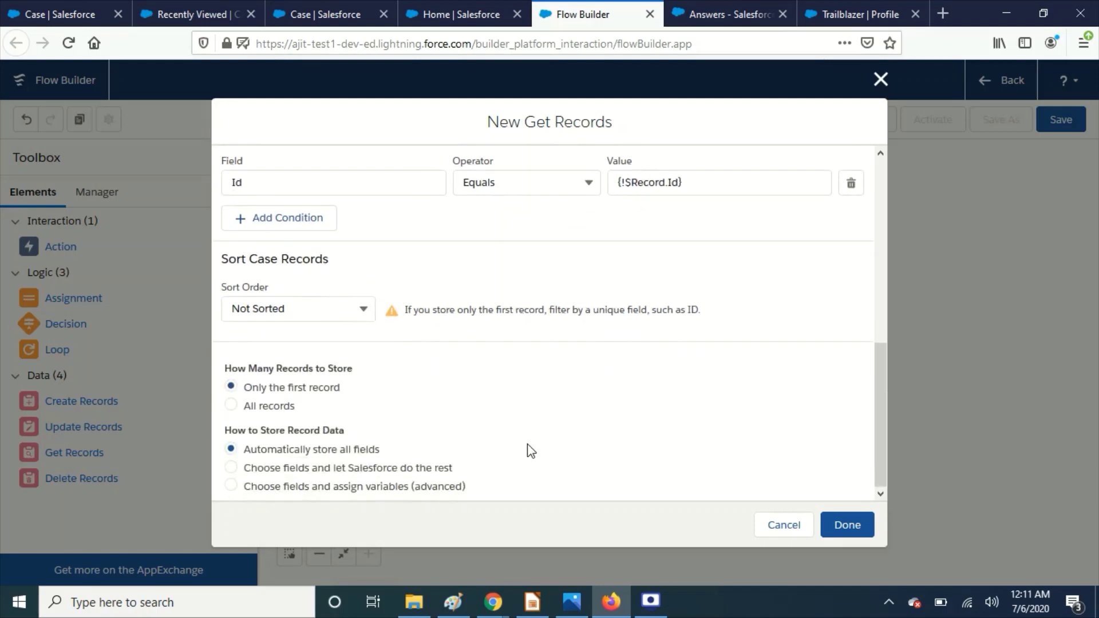
pyautogui.click(269, 408)
pyautogui.click(867, 527)
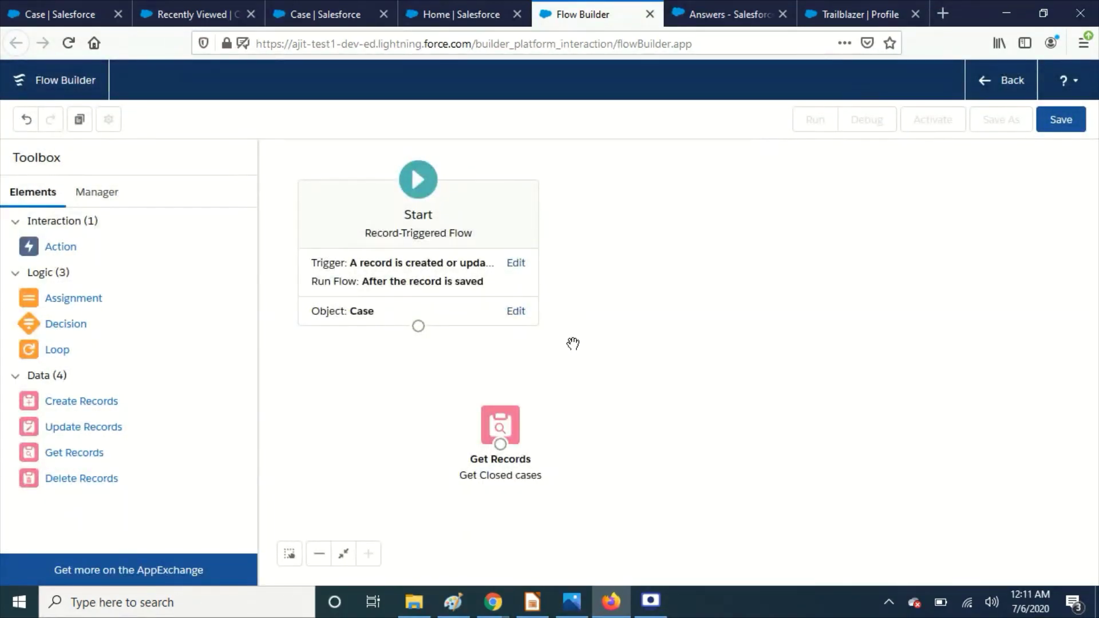
# - Connect Start to Get Closed cases and place a new Action element on the canvas
pyautogui.moveTo(418, 326); pyautogui.dragTo(500, 452)
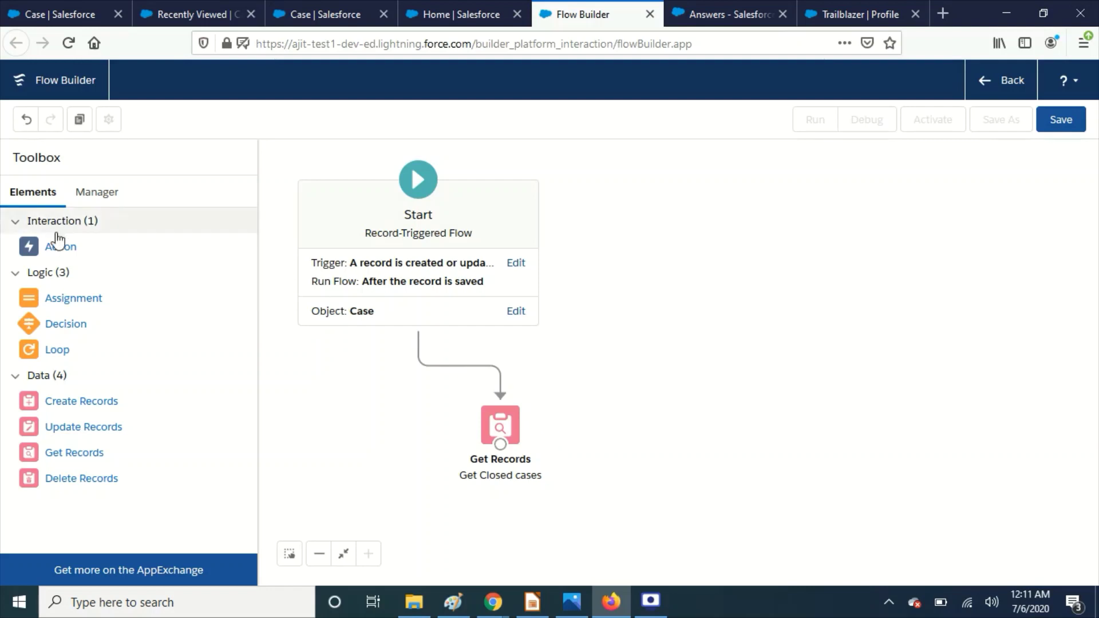
pyautogui.moveTo(62, 252); pyautogui.dragTo(660, 321)
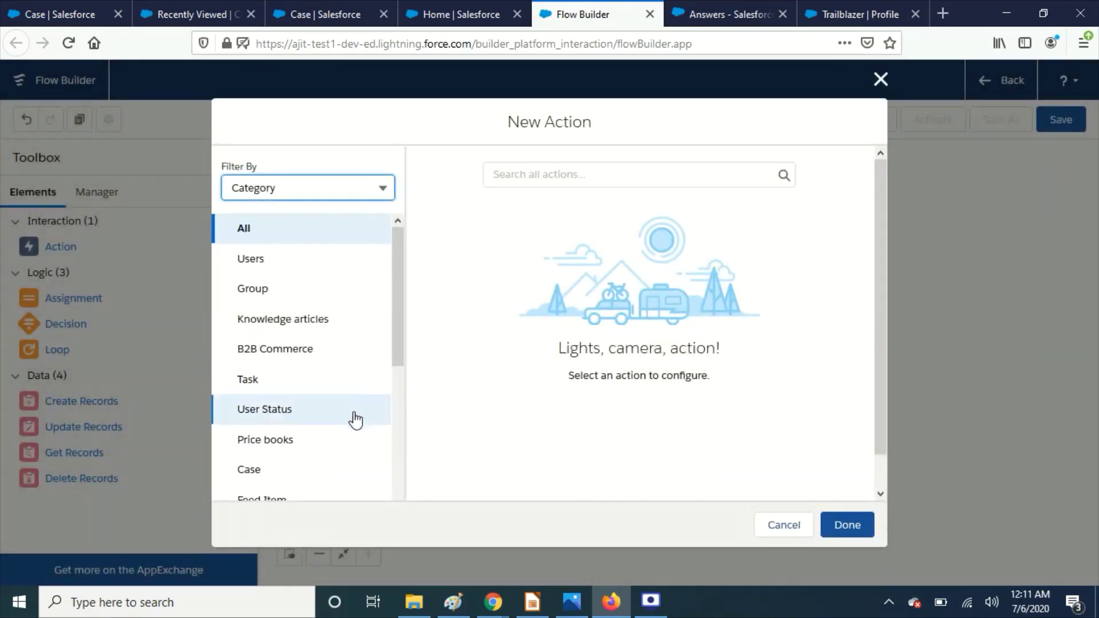
# - Choose the Send Email action from the Email category and label it 'Send email'
pyautogui.scroll(-6, 356, 423)
pyautogui.click(262, 424)
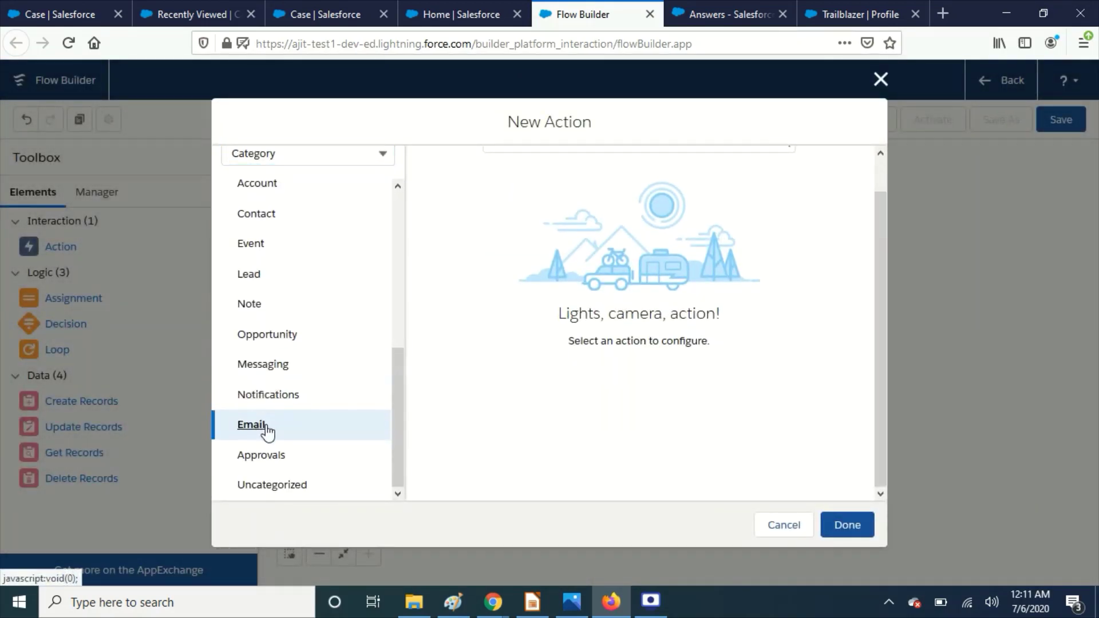
pyautogui.scroll(1, 676, 423)
pyautogui.click(523, 175)
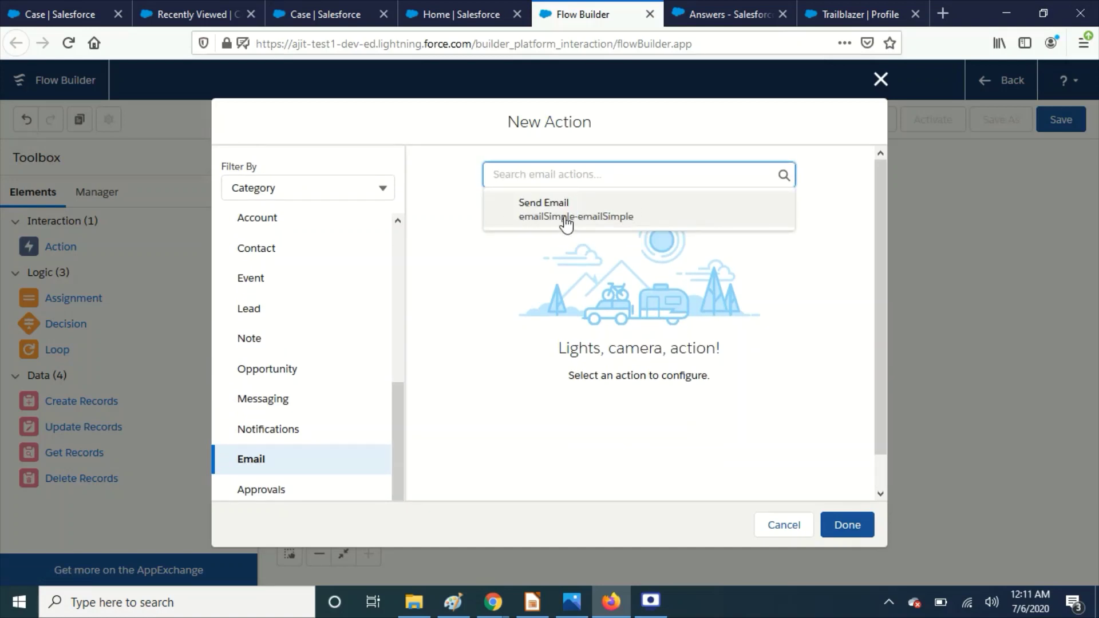
pyautogui.click(565, 223)
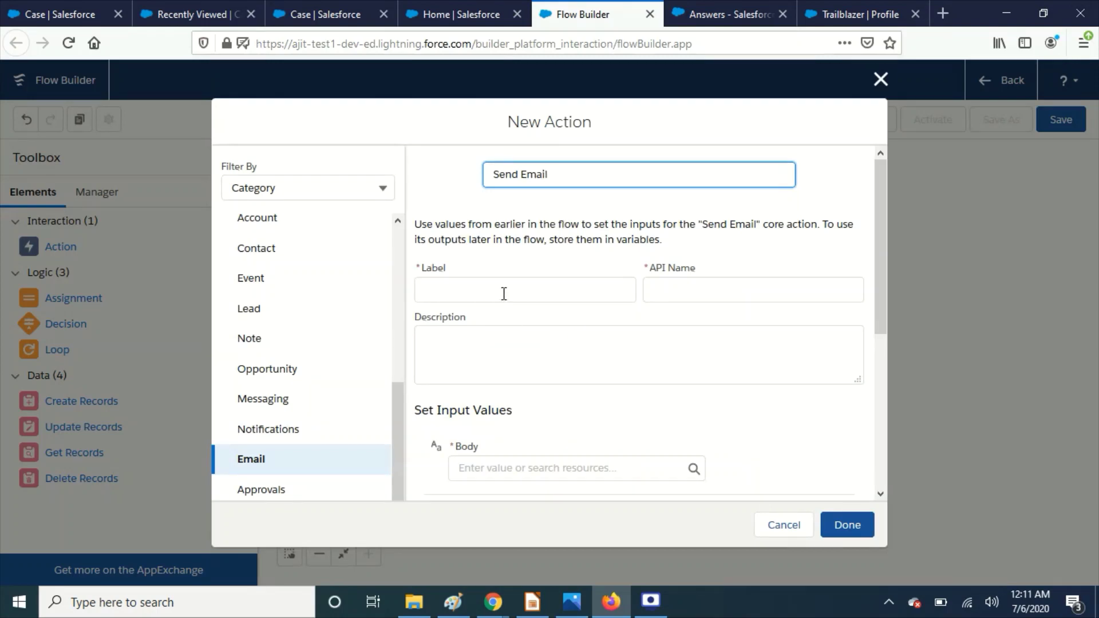
pyautogui.click(504, 292)
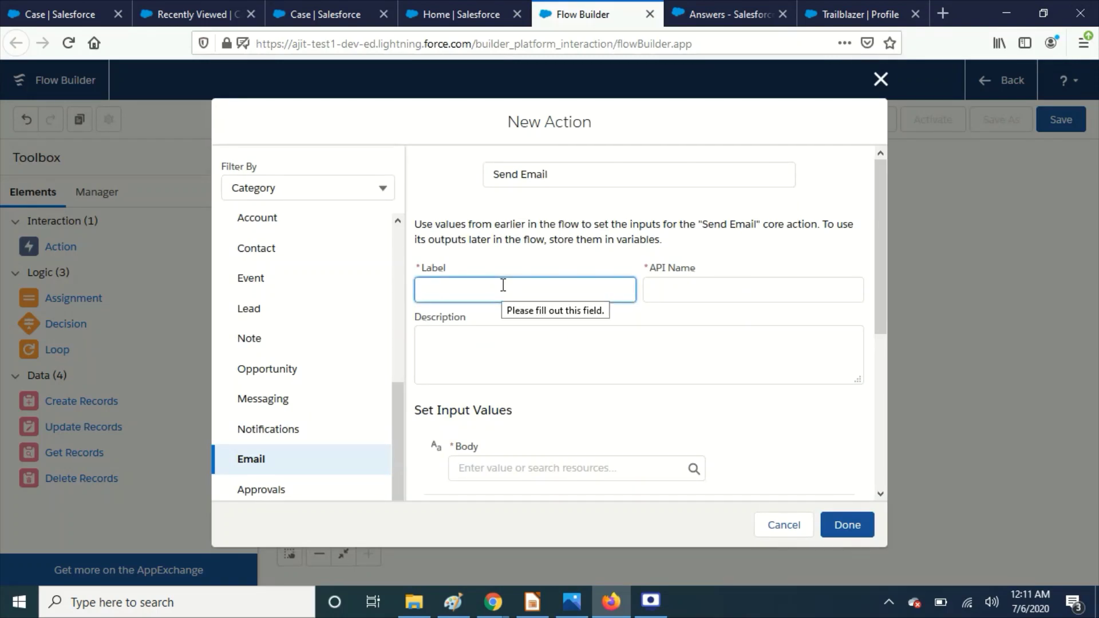
pyautogui.write('Send email')
pyautogui.click(576, 351)
# - Enter email body 'This Case is closed' and subject 'Case Closed'
pyautogui.scroll(-1, 595, 371)
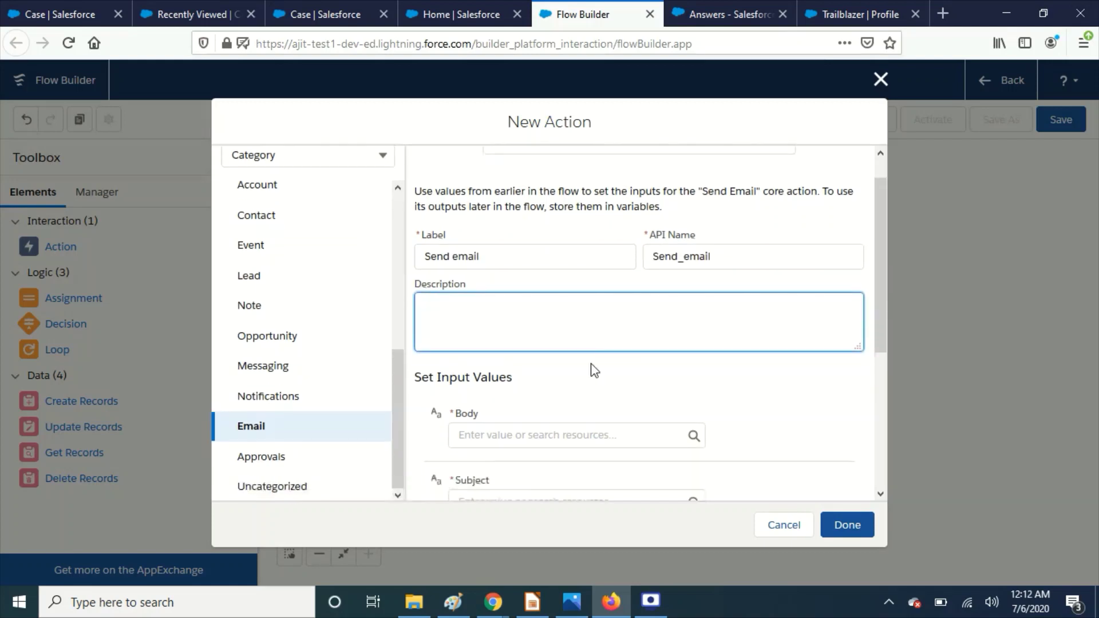
pyautogui.scroll(-3, 595, 371)
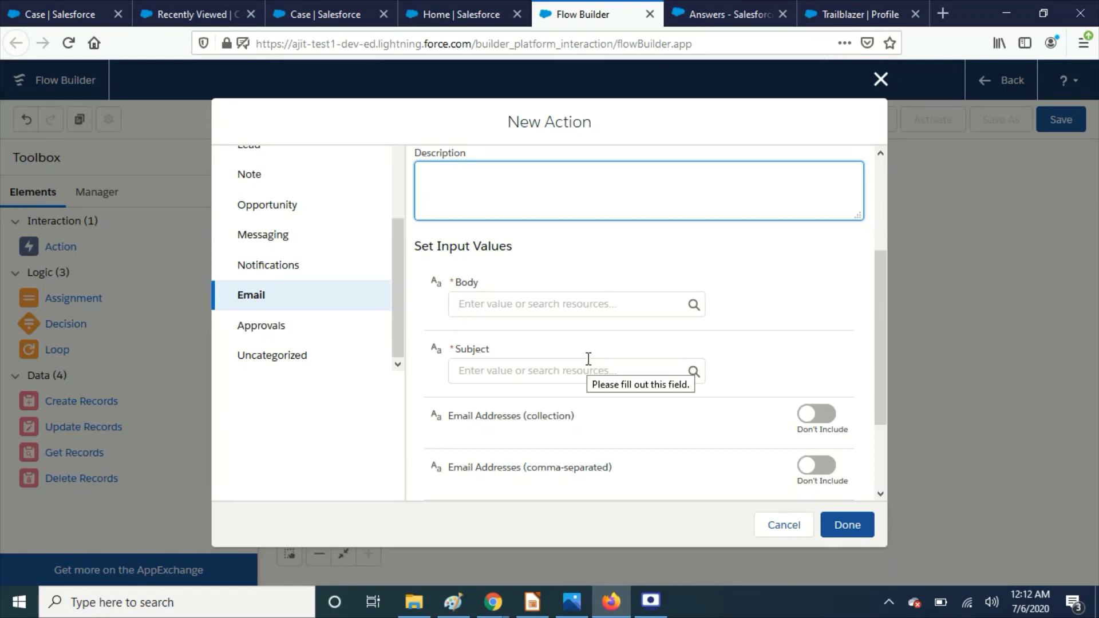
pyautogui.click(500, 299)
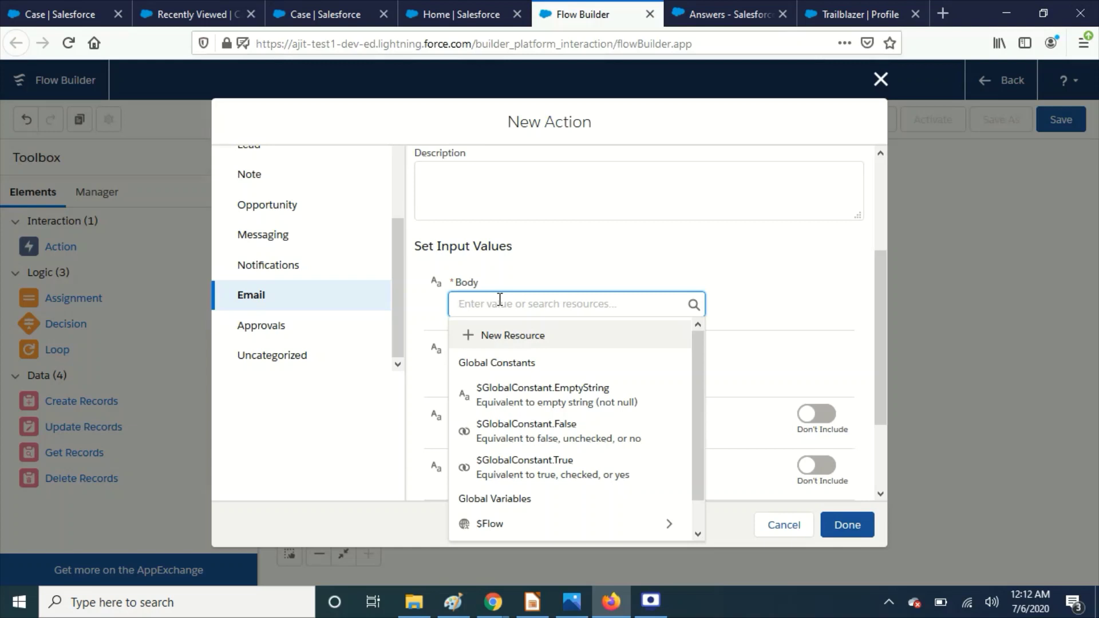
pyautogui.write('This Case')
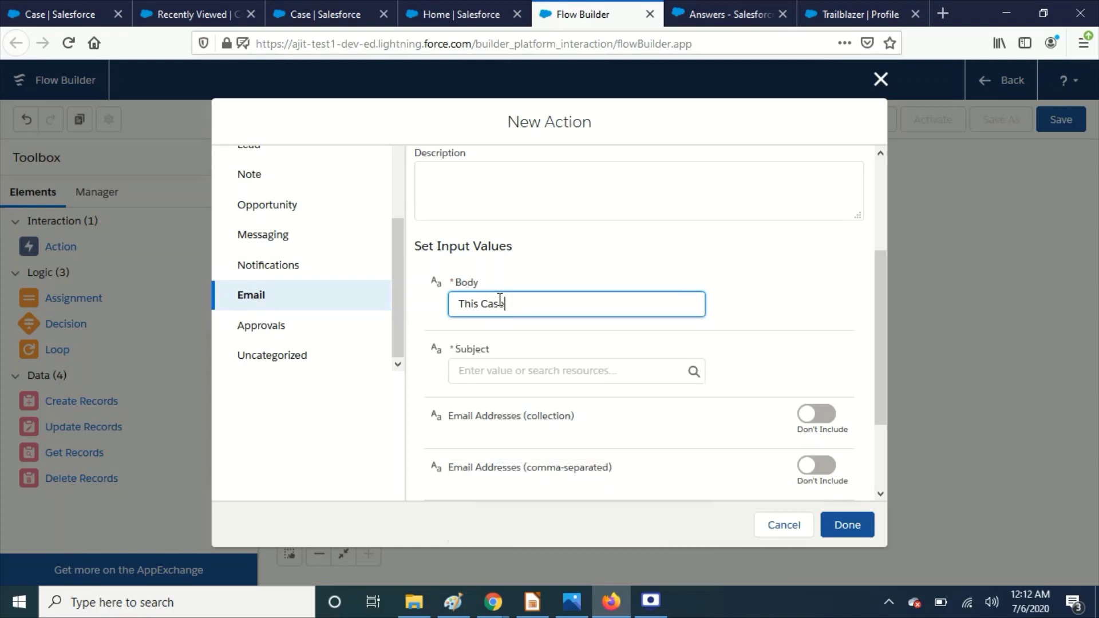
pyautogui.write(' is closed')
pyautogui.scroll(-3, 540, 395)
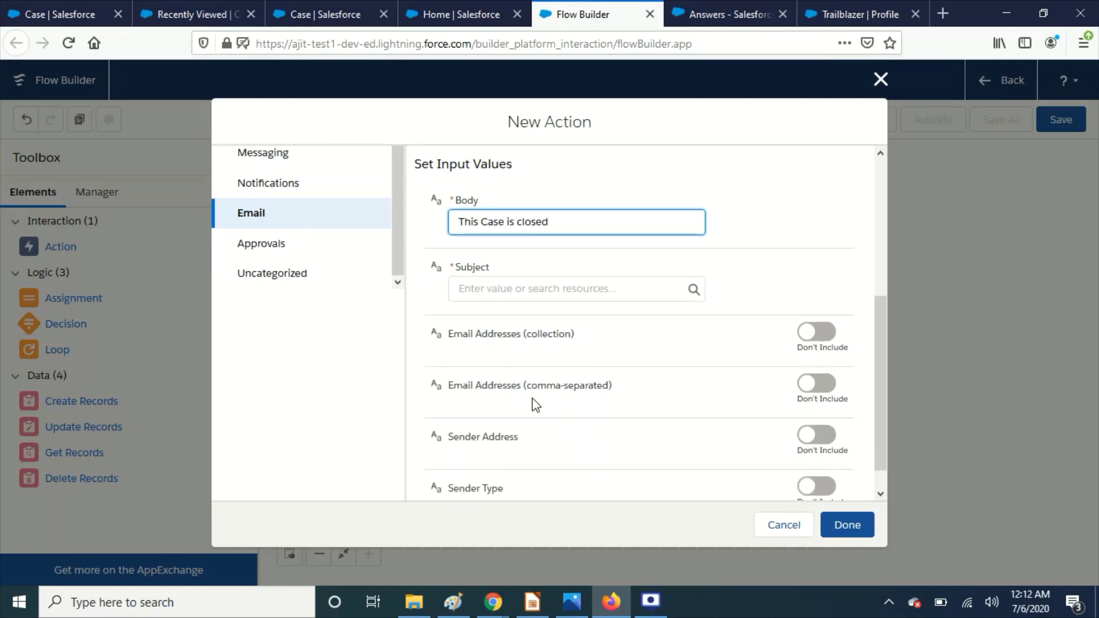
pyautogui.click(496, 290)
pyautogui.write('Case')
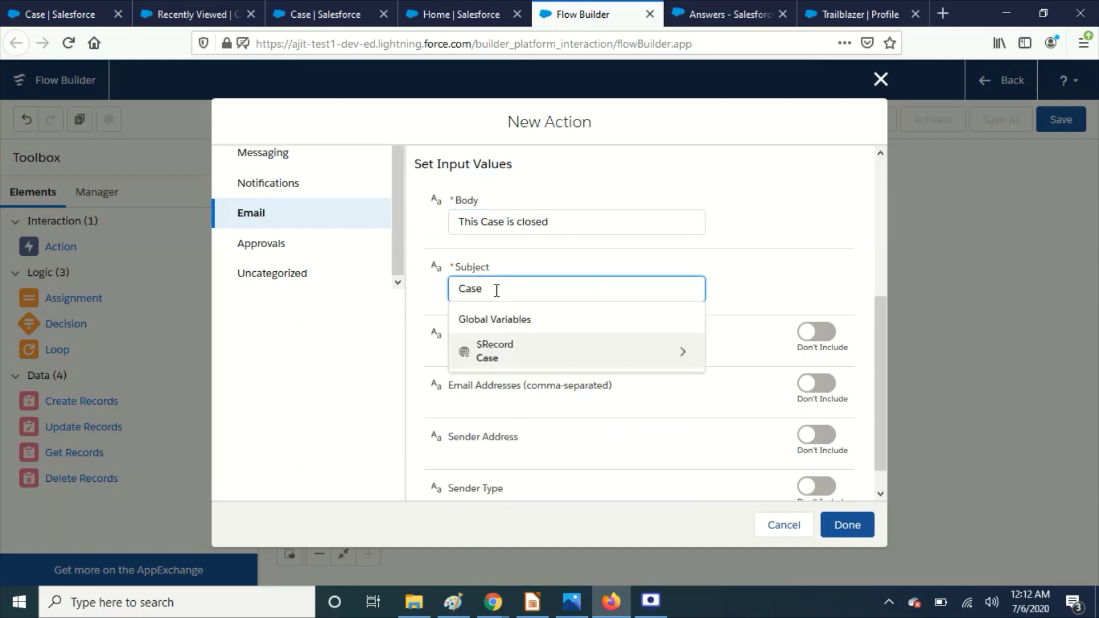
pyautogui.write(' Cl')
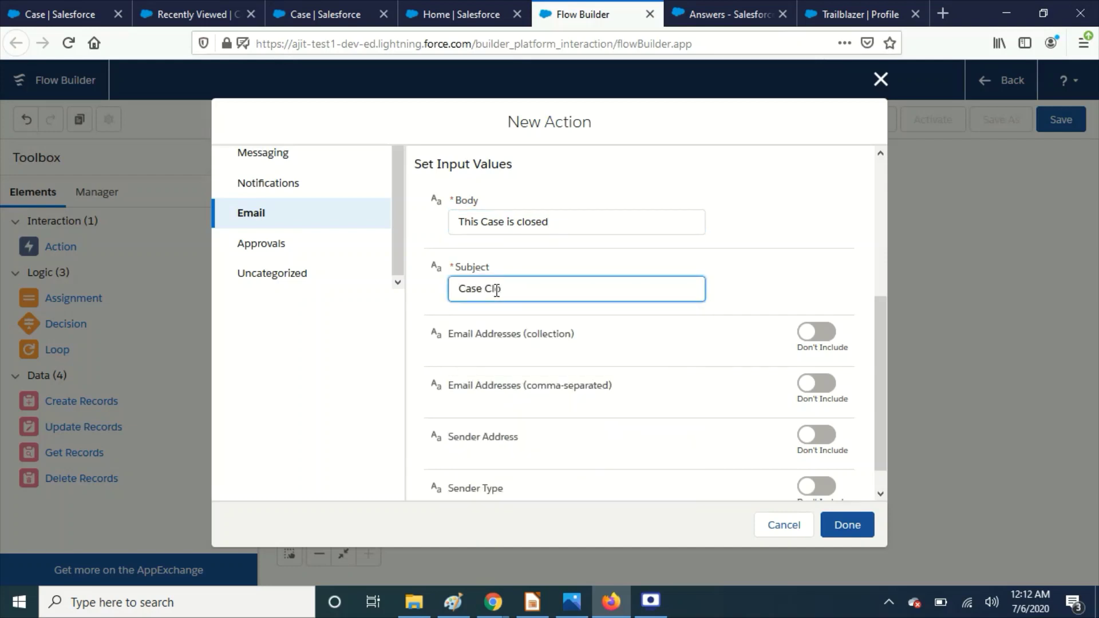
pyautogui.write('osed')
pyautogui.scroll(-1, 649, 399)
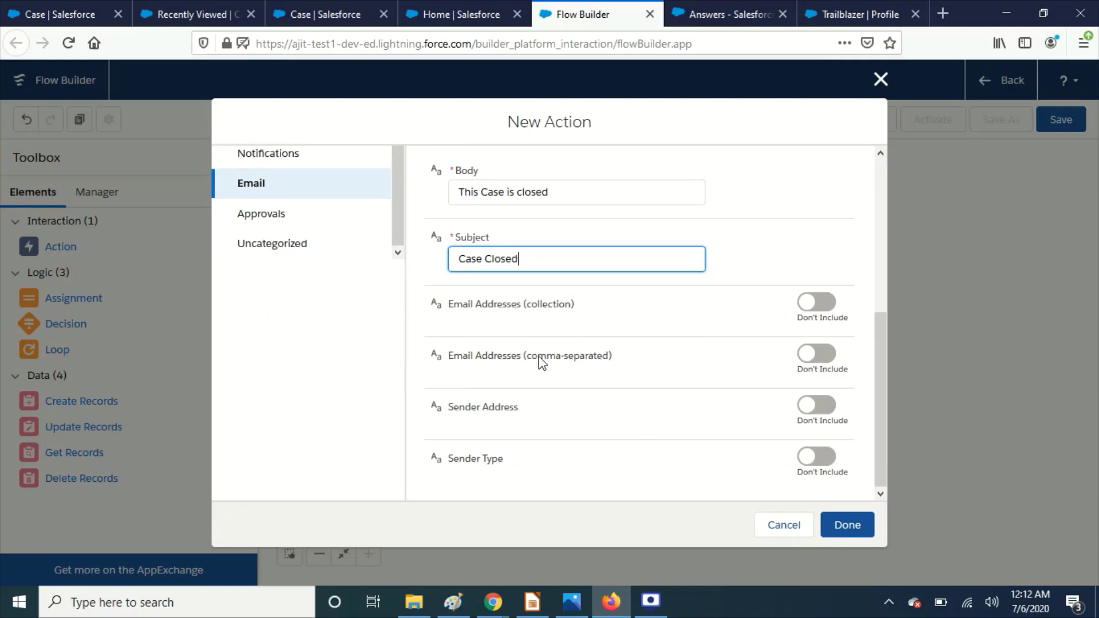
# - Include comma-separated recipient addresses and set them to {!$Record.ContactEmail}
pyautogui.click(819, 359)
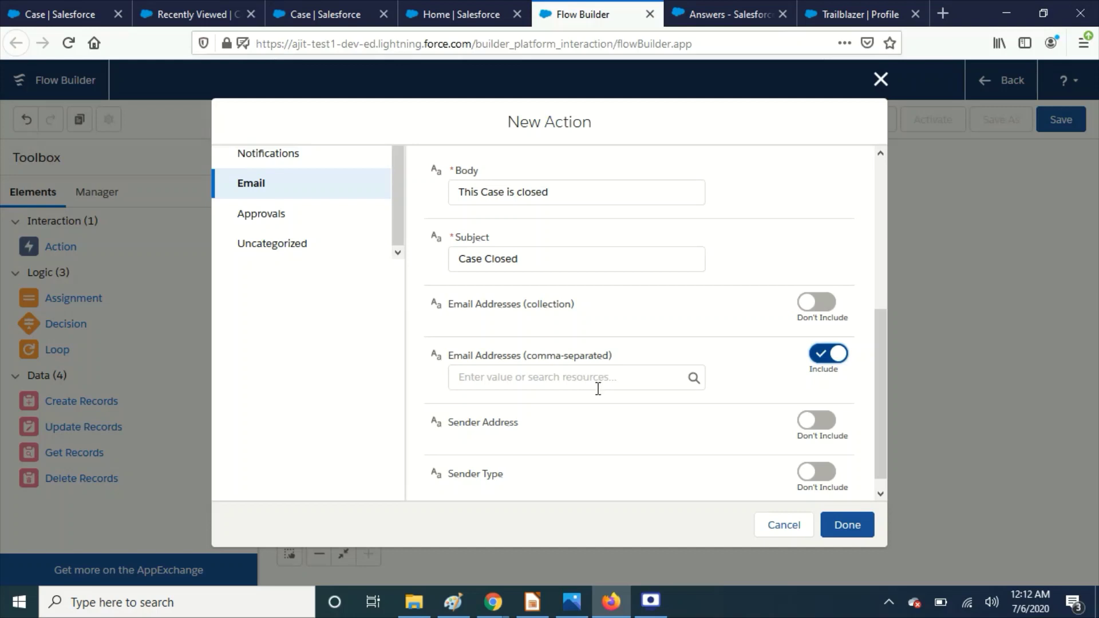
pyautogui.click(576, 376)
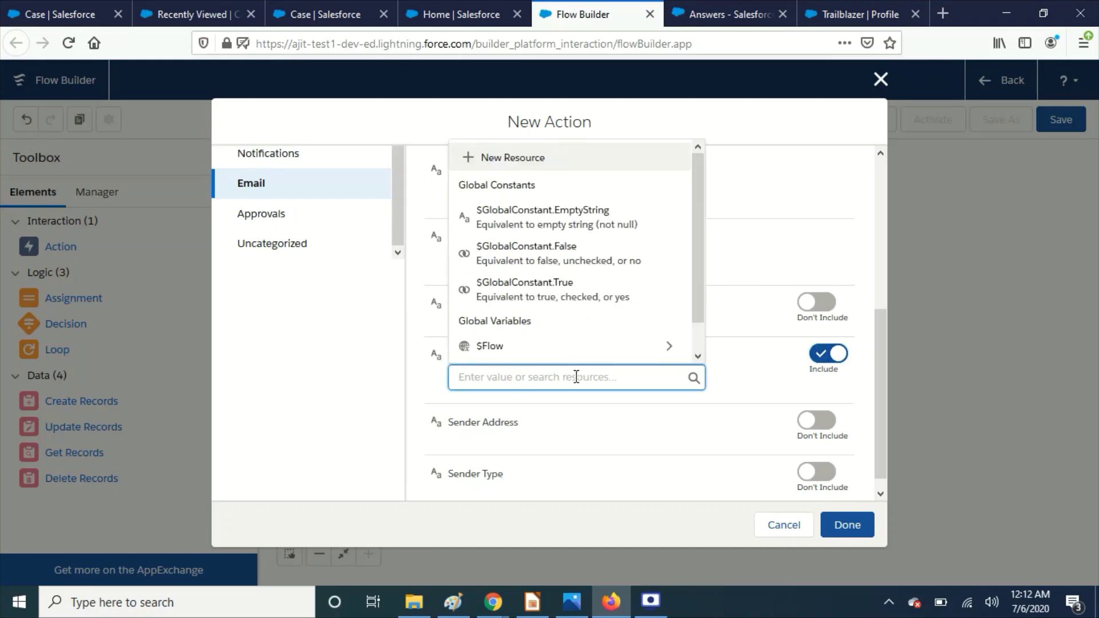
pyautogui.scroll(-3, 581, 307)
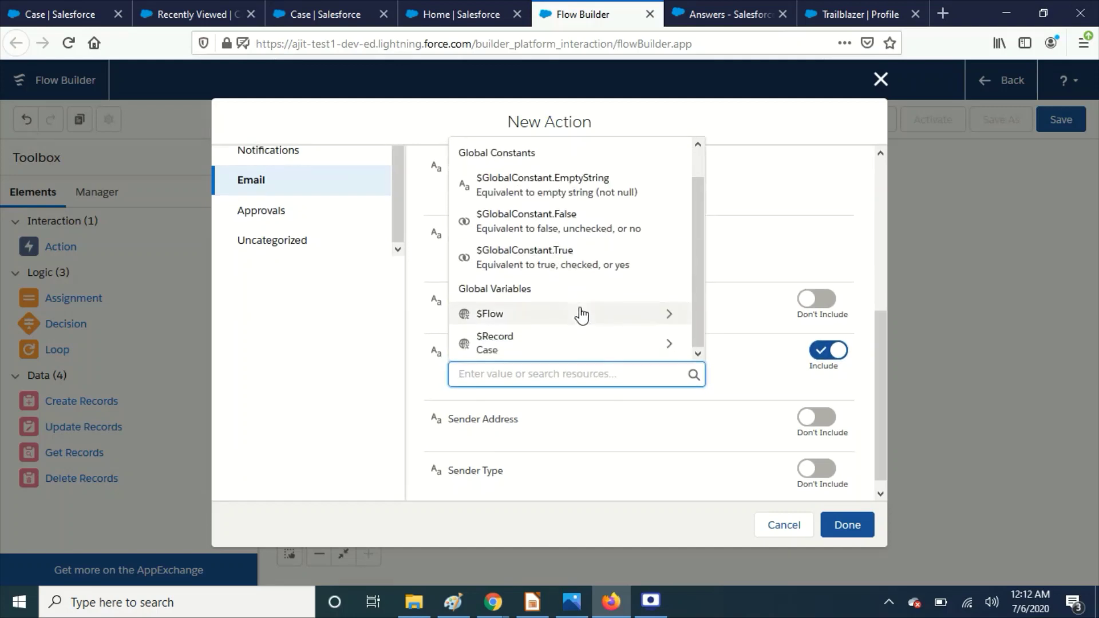
pyautogui.click(581, 335)
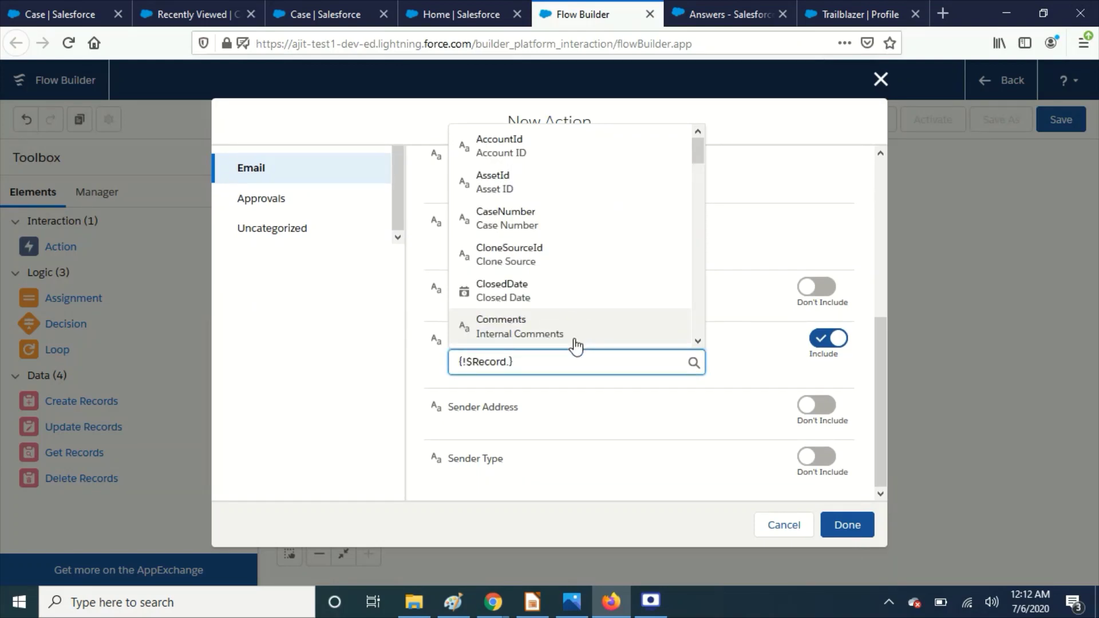
pyautogui.write('con')
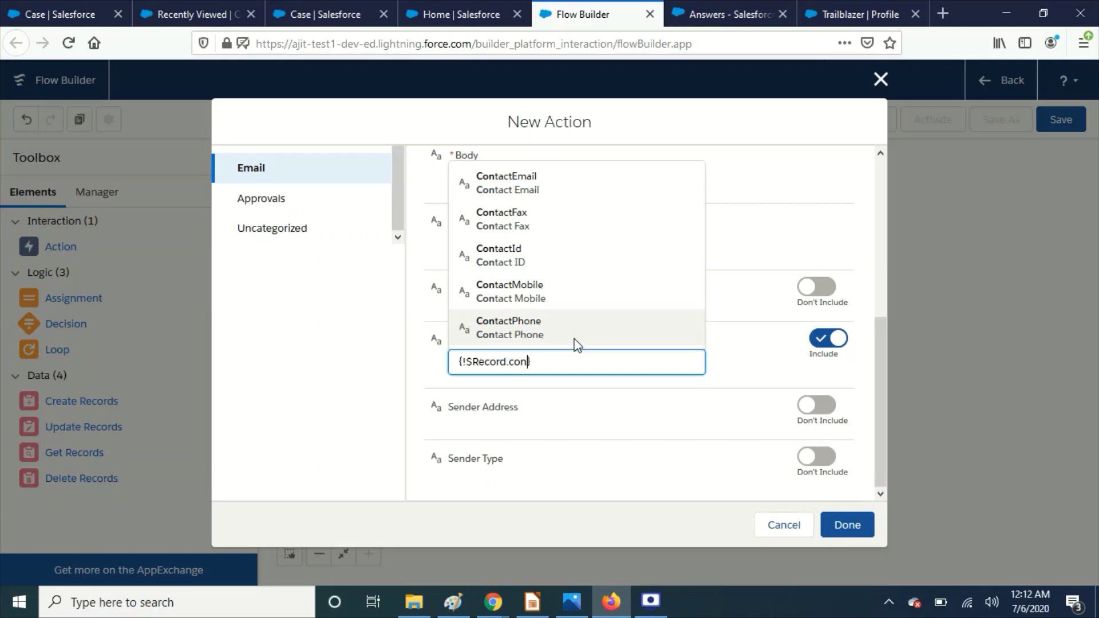
pyautogui.click(535, 190)
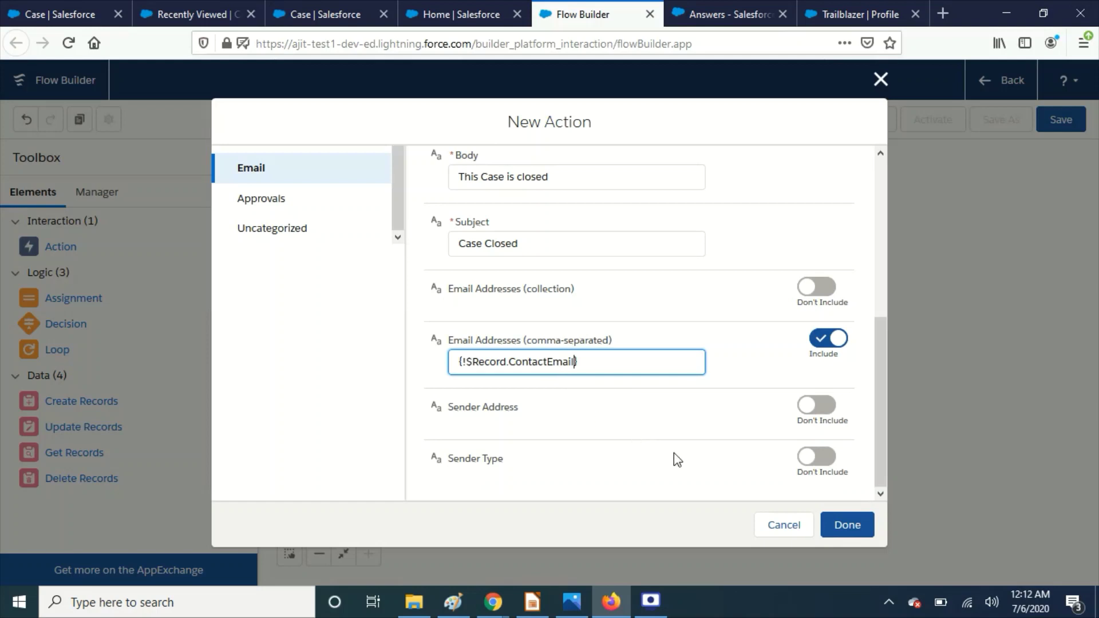
pyautogui.scroll(4, 682, 442)
pyautogui.scroll(-4, 683, 443)
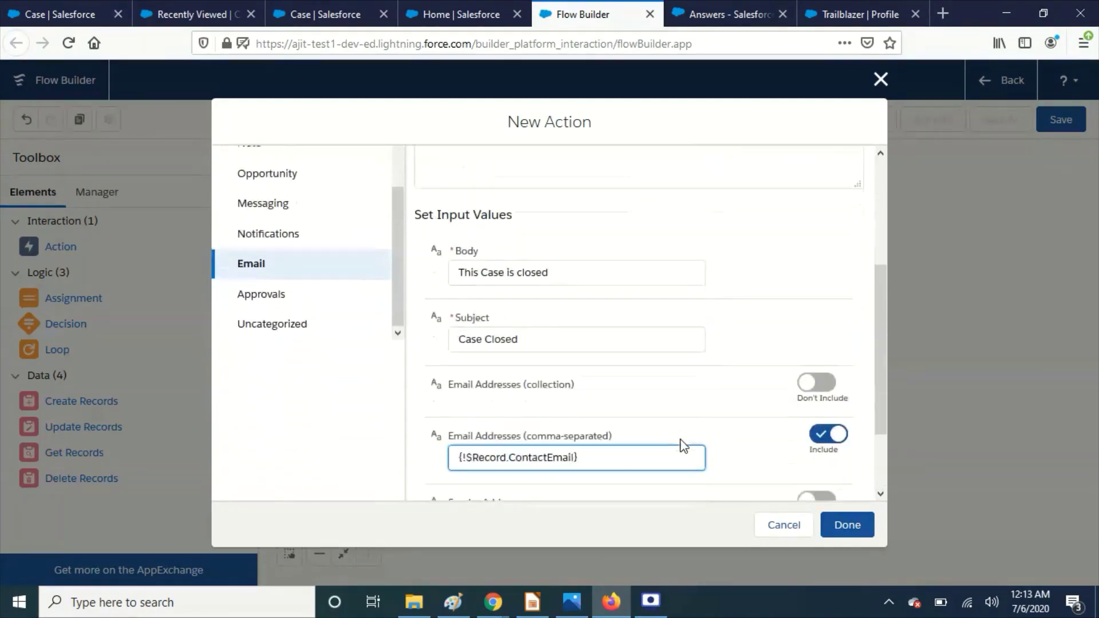
# - Finish the Send email action and connect it after Get Closed cases
pyautogui.click(844, 533)
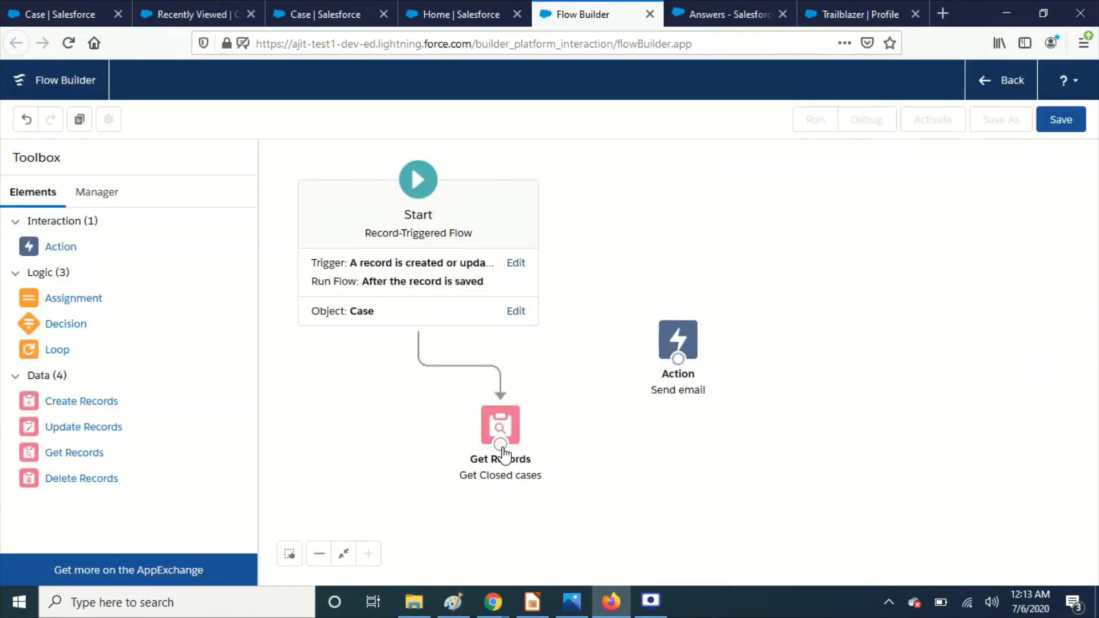
pyautogui.moveTo(501, 447); pyautogui.dragTo(679, 361)
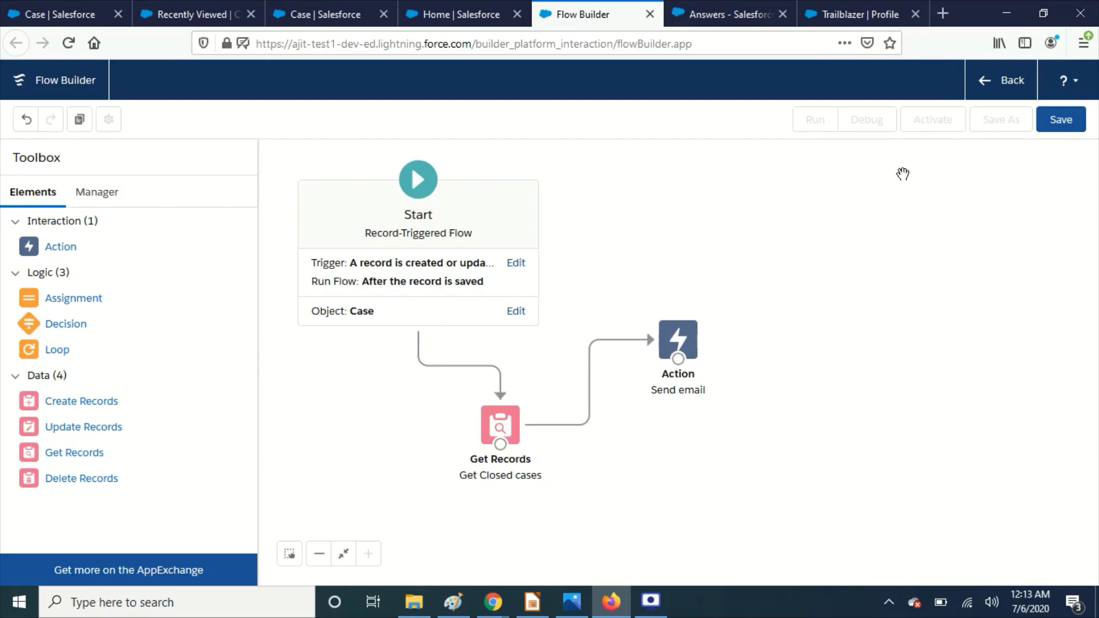
# - Save the flow as 'Send email for closed cases' and activate version 1
pyautogui.click(1060, 121)
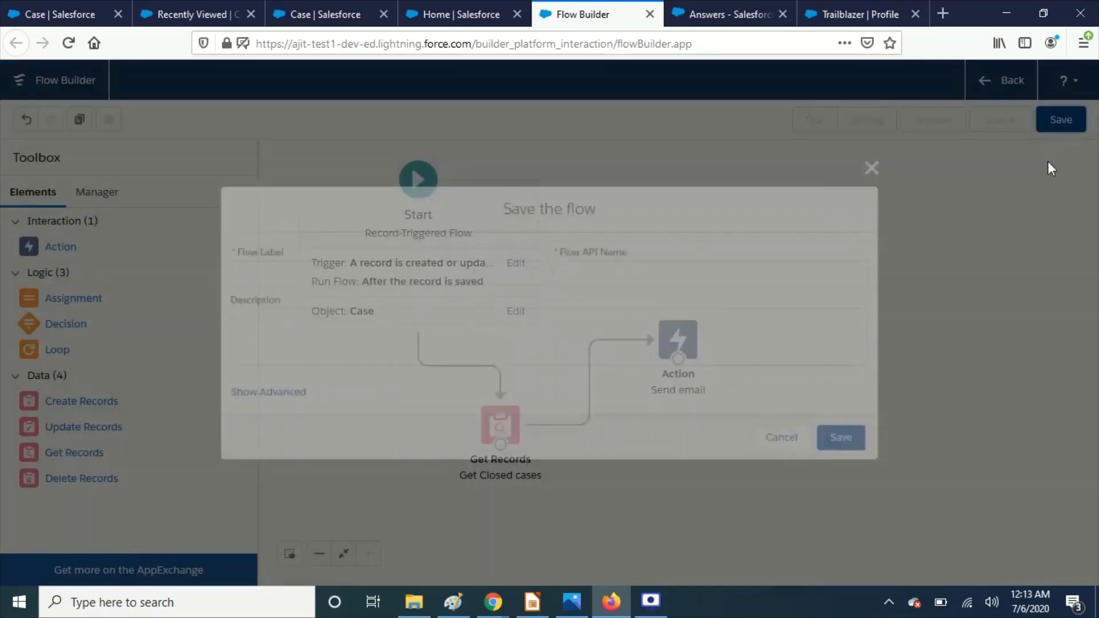
pyautogui.write('S')
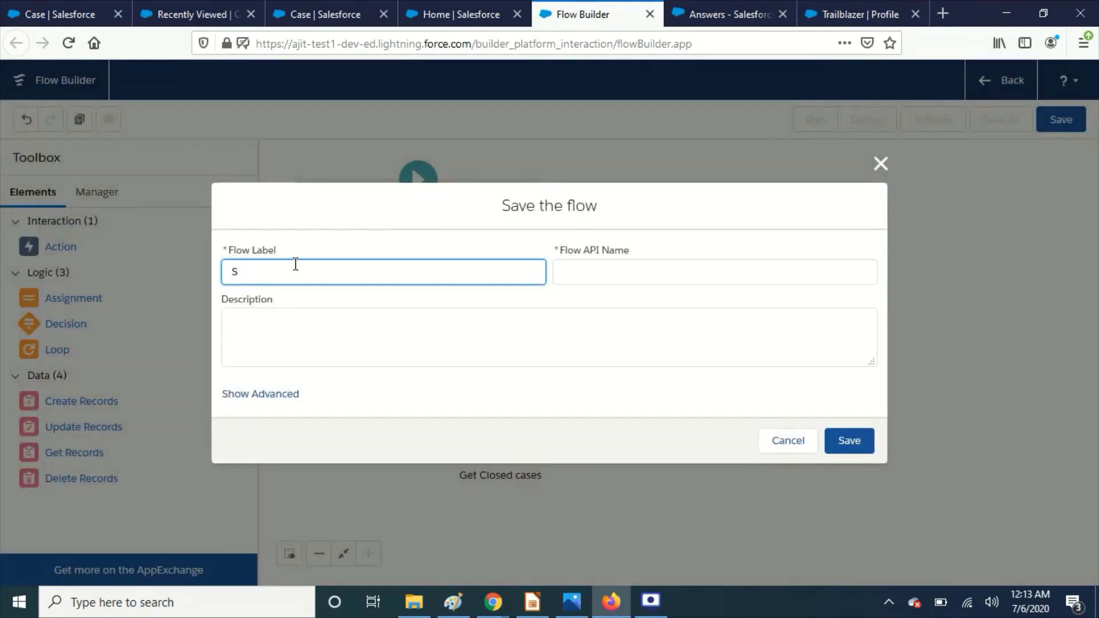
pyautogui.write('end email for closed cases')
pyautogui.click(418, 319)
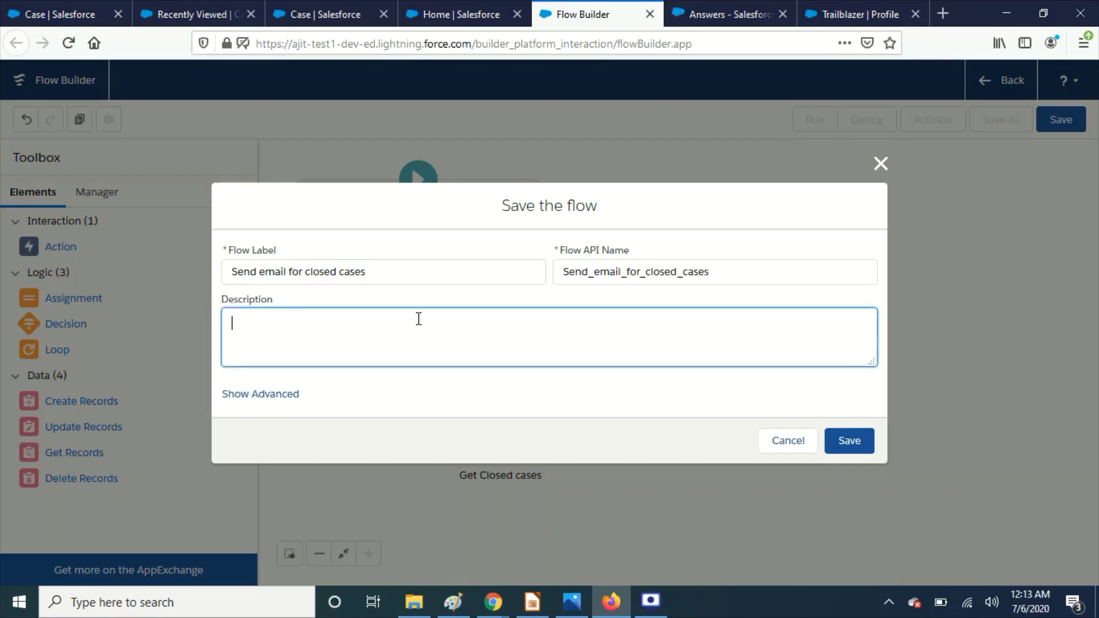
pyautogui.click(852, 443)
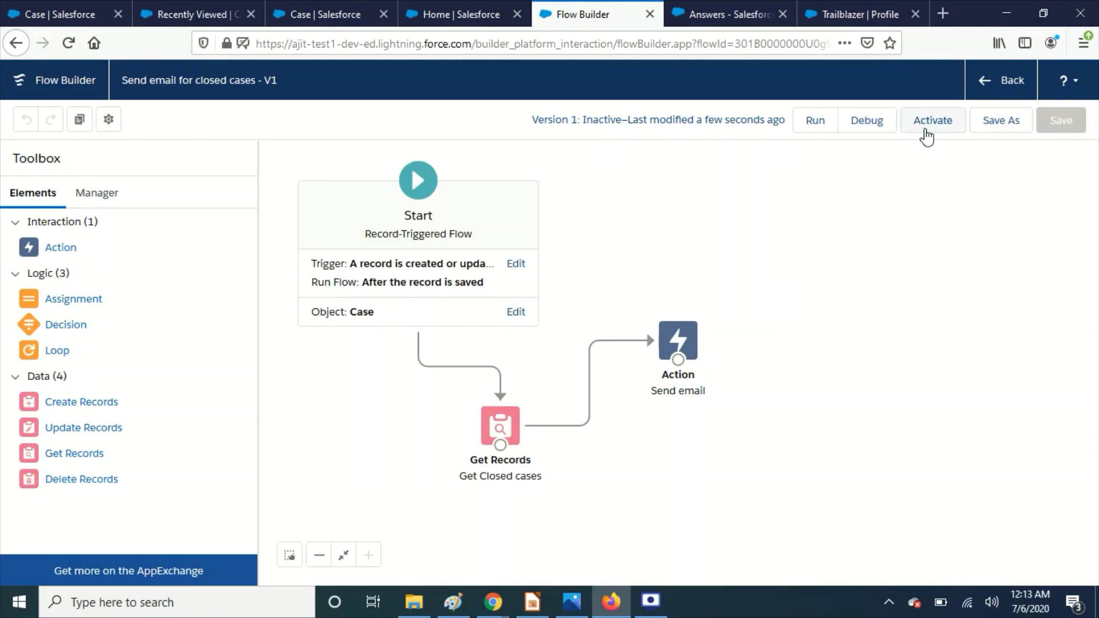
pyautogui.click(927, 135)
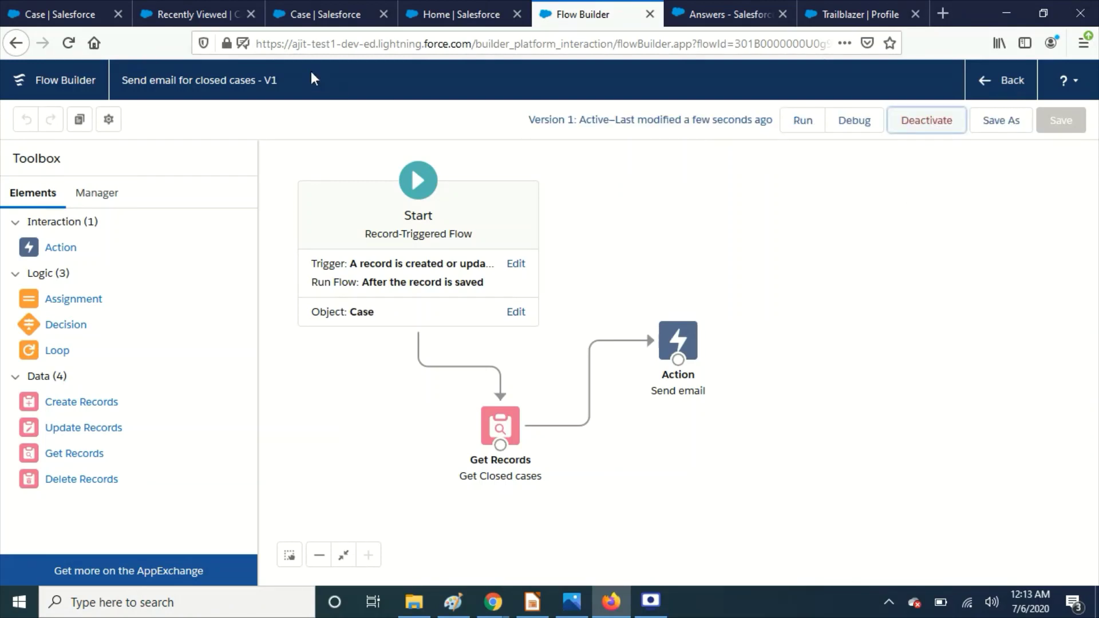
# - Leave the Case setup pages and switch to the Service app via the App Launcher
pyautogui.click(316, 23)
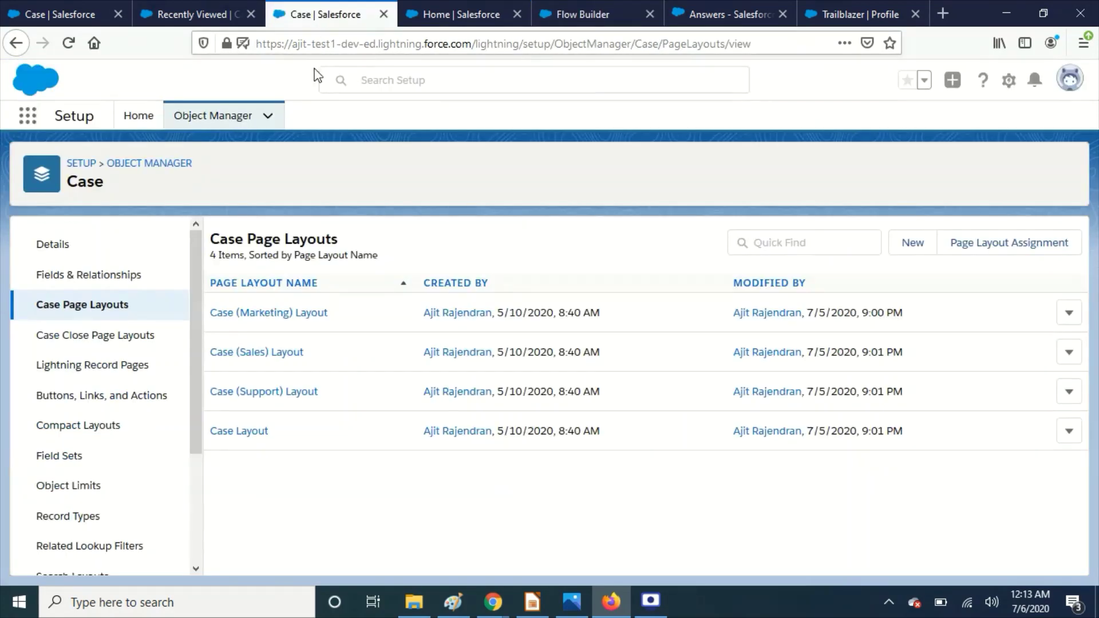
pyautogui.click(58, 24)
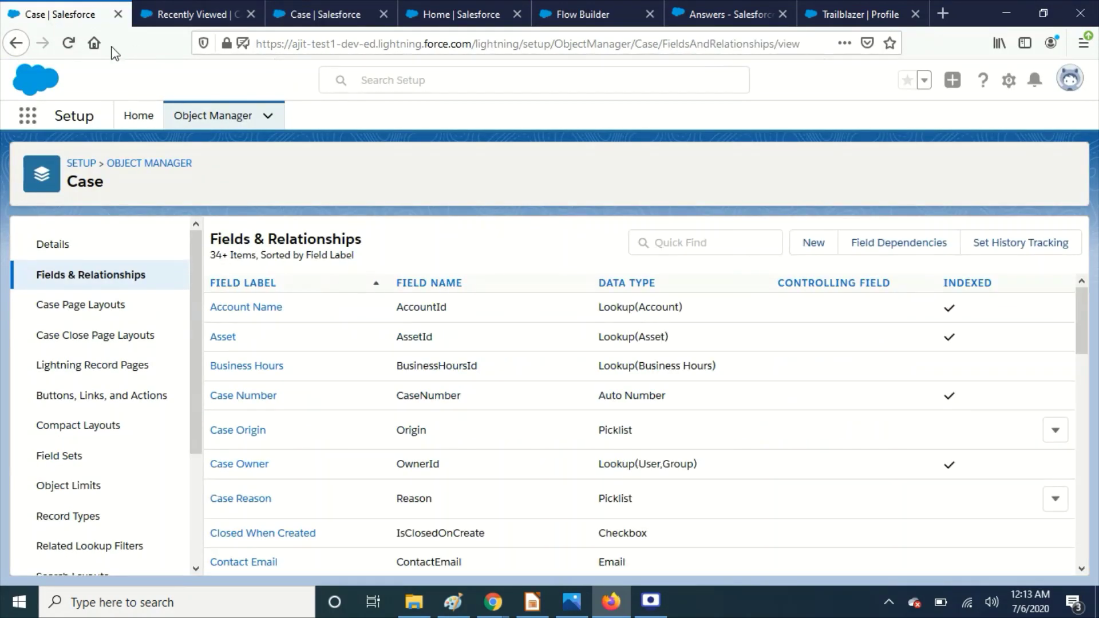
pyautogui.click(27, 116)
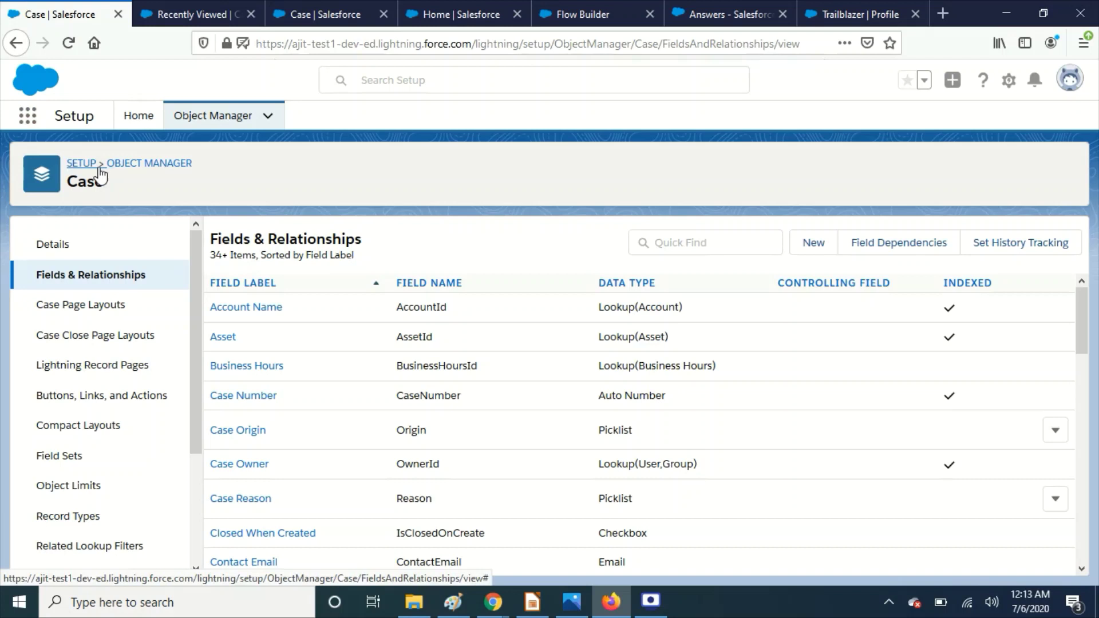
pyautogui.click(73, 219)
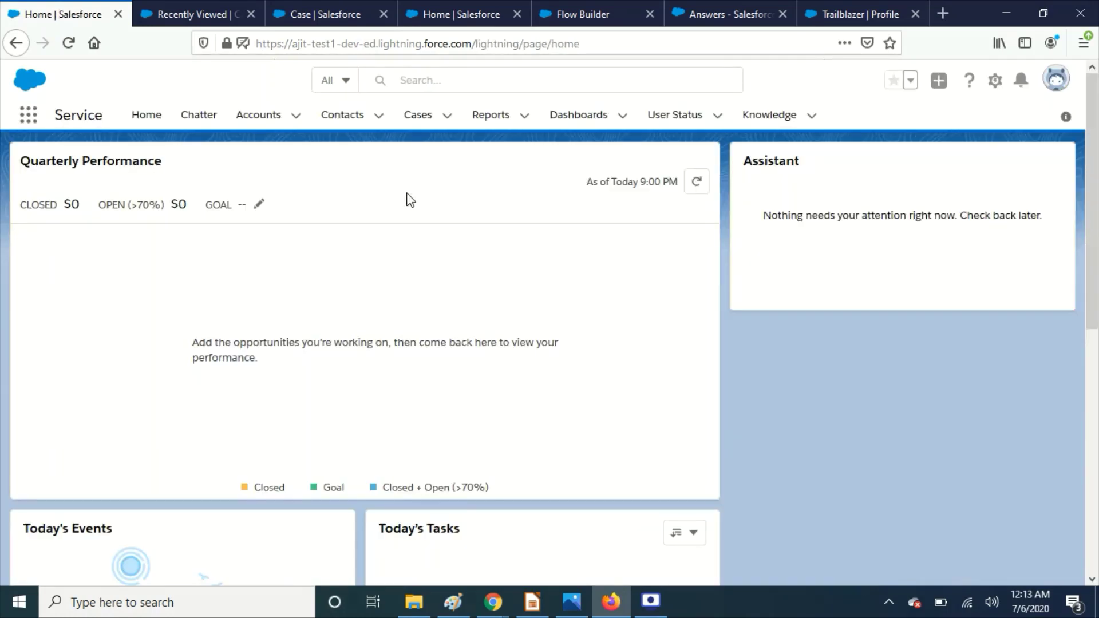
# - Start a new case linked to a test contact and the Bank of America account
pyautogui.click(414, 122)
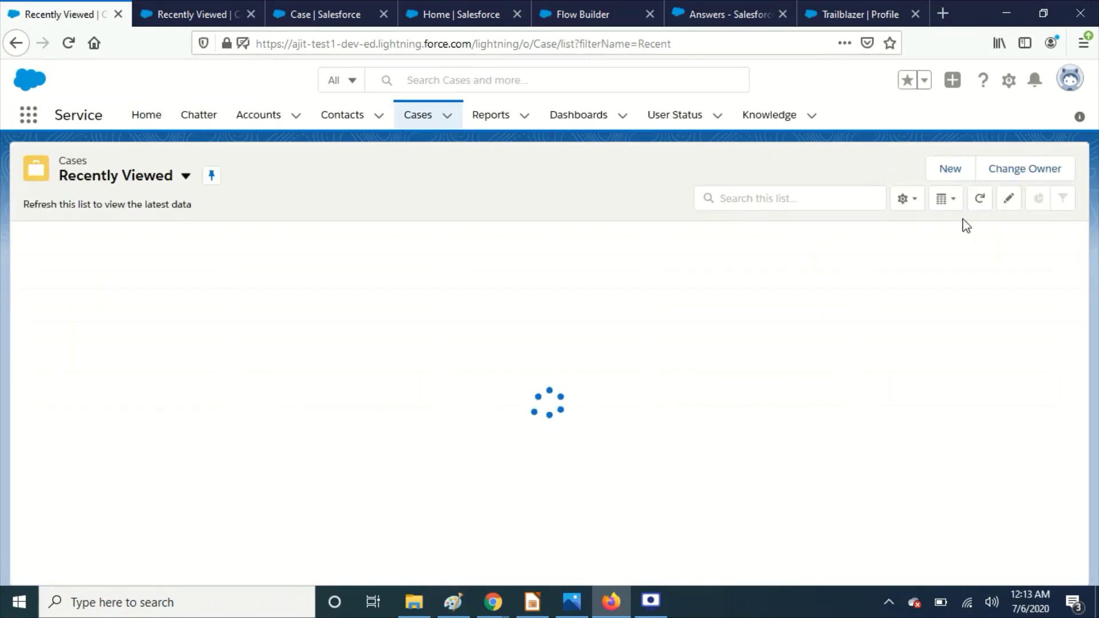
pyautogui.click(950, 172)
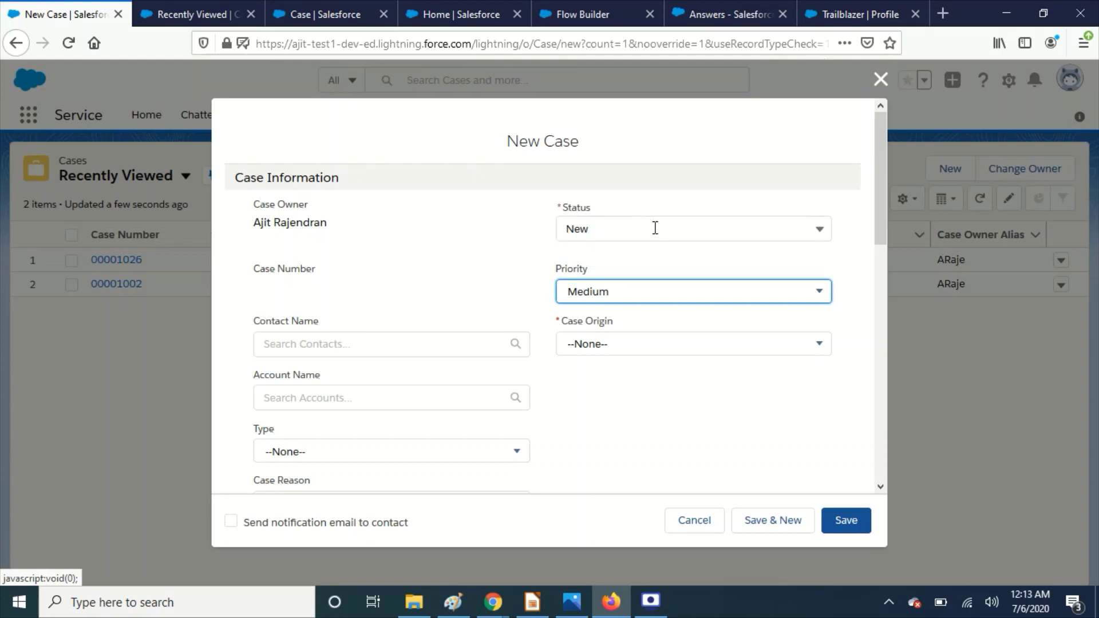
pyautogui.scroll(-3, 333, 419)
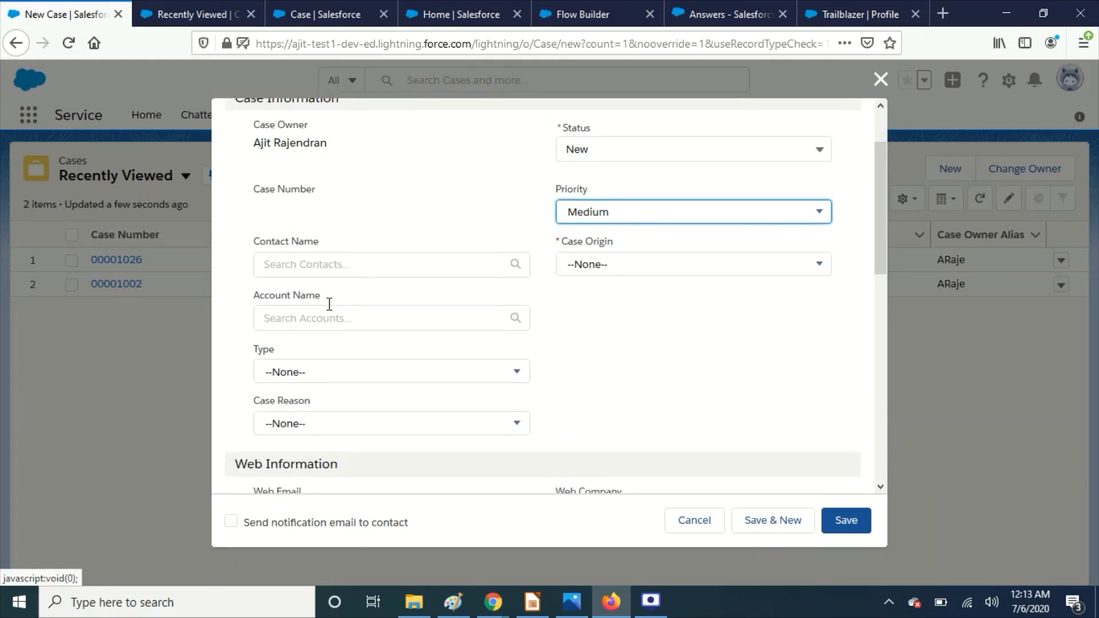
pyautogui.click(337, 262)
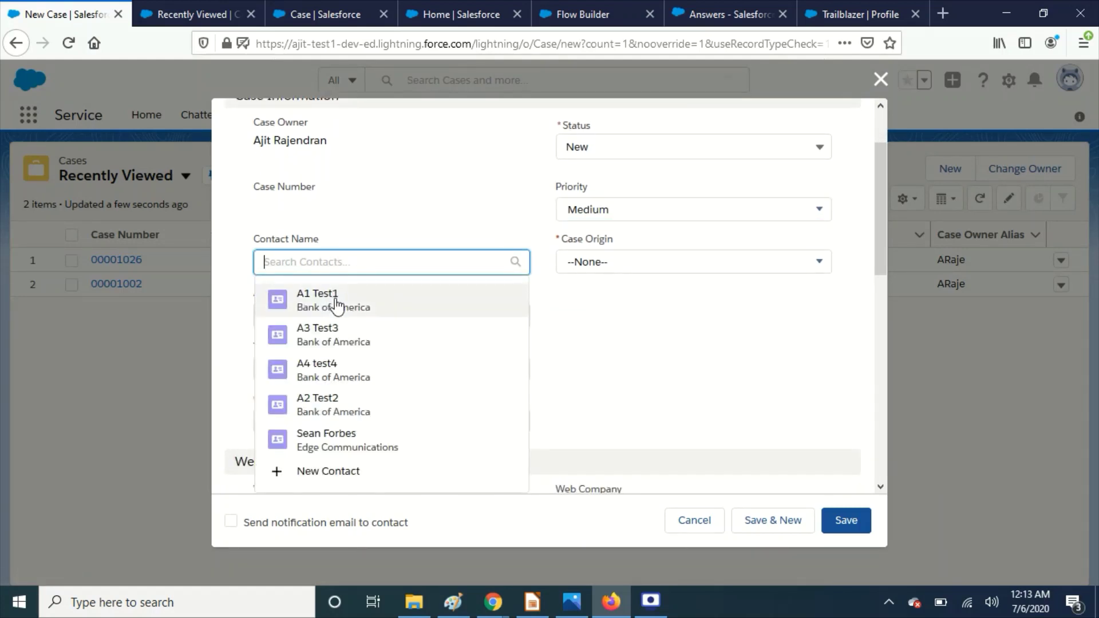
pyautogui.click(436, 307)
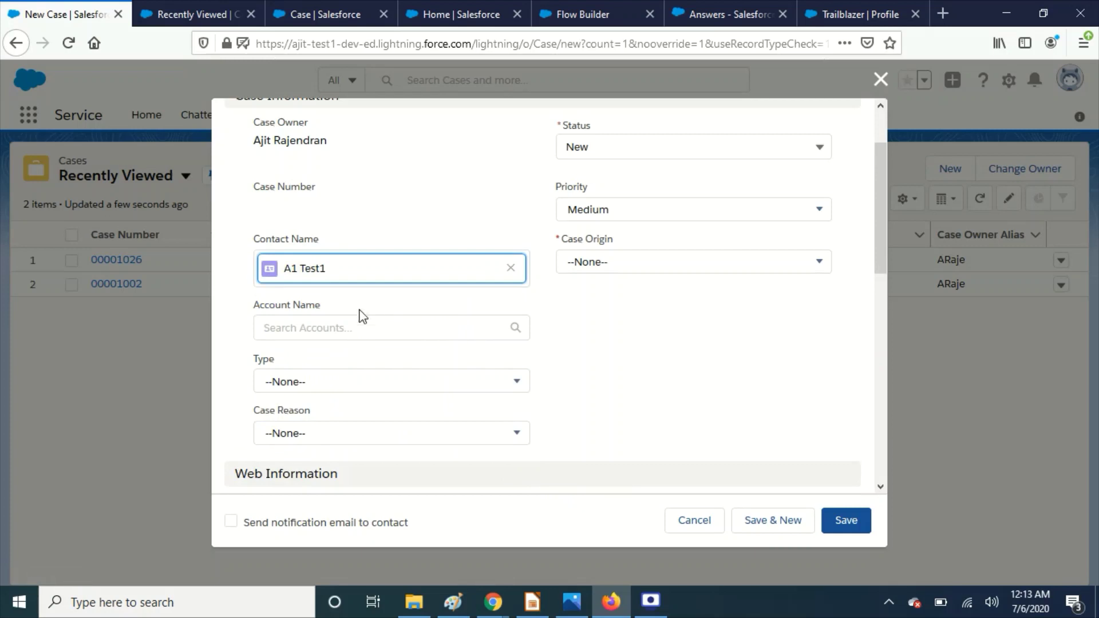
pyautogui.click(355, 322)
pyautogui.click(356, 367)
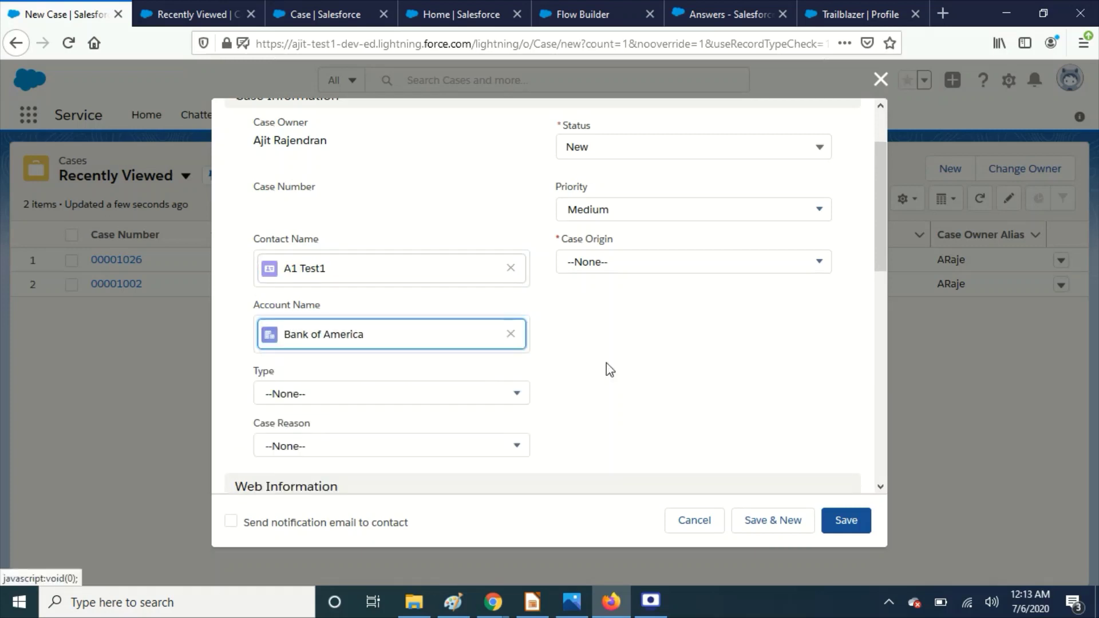
# - Set subject and description to 'Test email notification' and Case Origin to Email
pyautogui.scroll(-1, 553, 321)
pyautogui.scroll(-8, 507, 339)
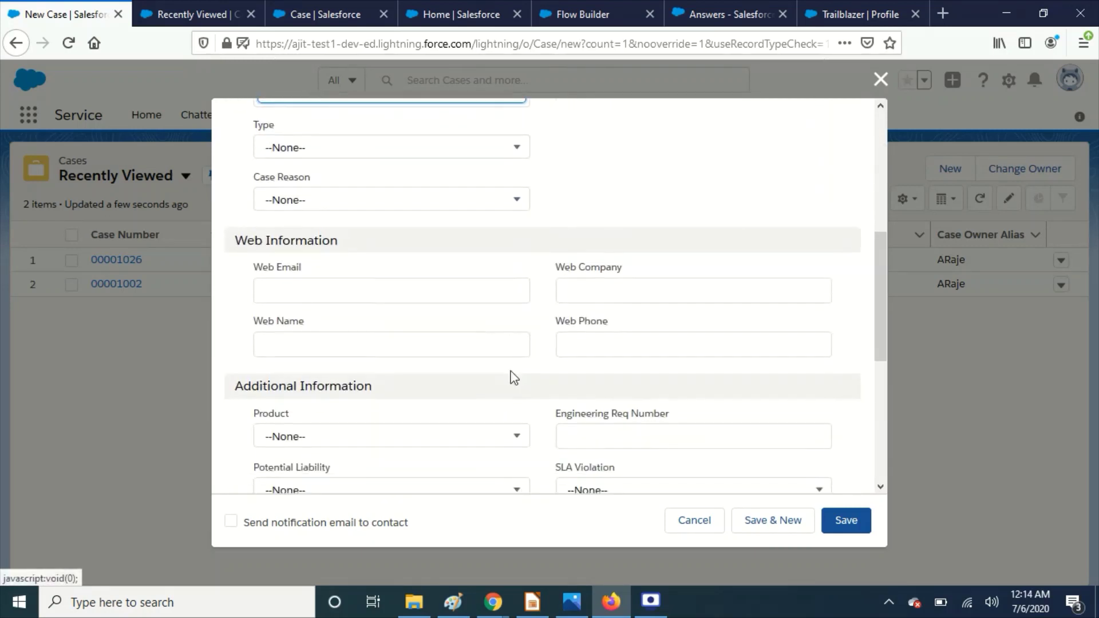
pyautogui.scroll(-3, 513, 378)
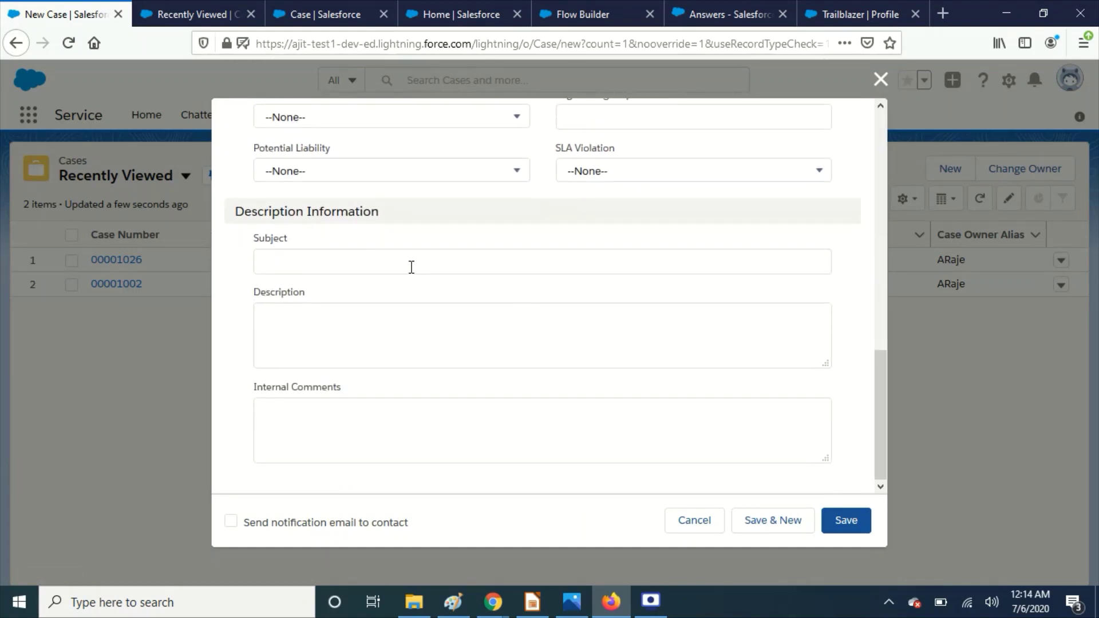
pyautogui.click(411, 267)
pyautogui.write('Test')
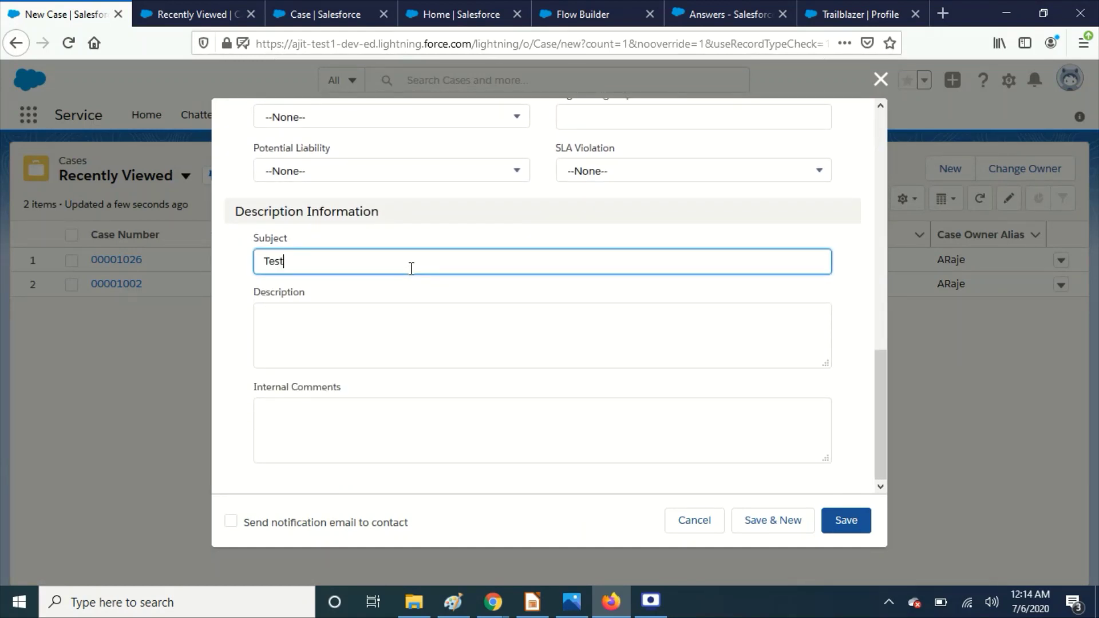
pyautogui.write(' email notification')
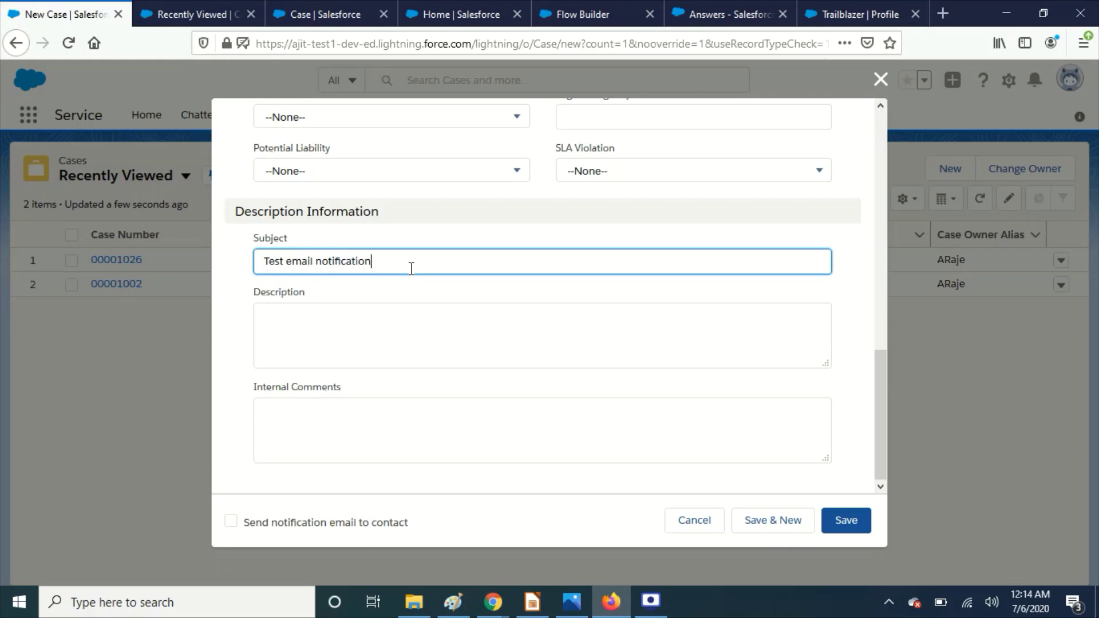
pyautogui.hotkey('ctrl', 'a')
pyautogui.hotkey('ctrl', 'c')
pyautogui.click(419, 332)
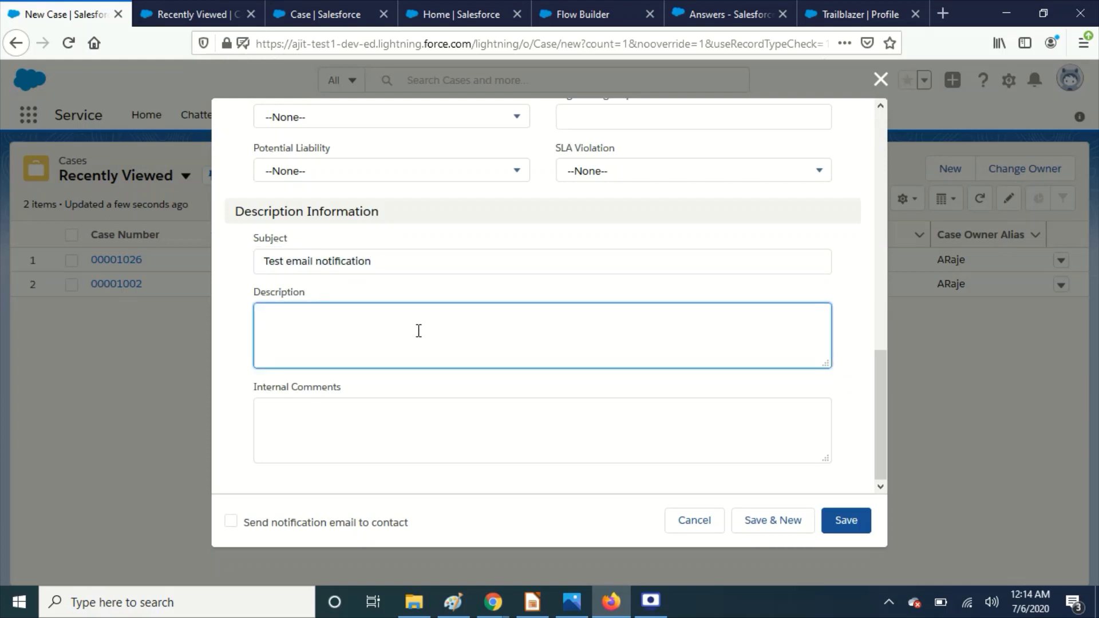
pyautogui.hotkey('ctrl', 'v')
pyautogui.scroll(10, 488, 346)
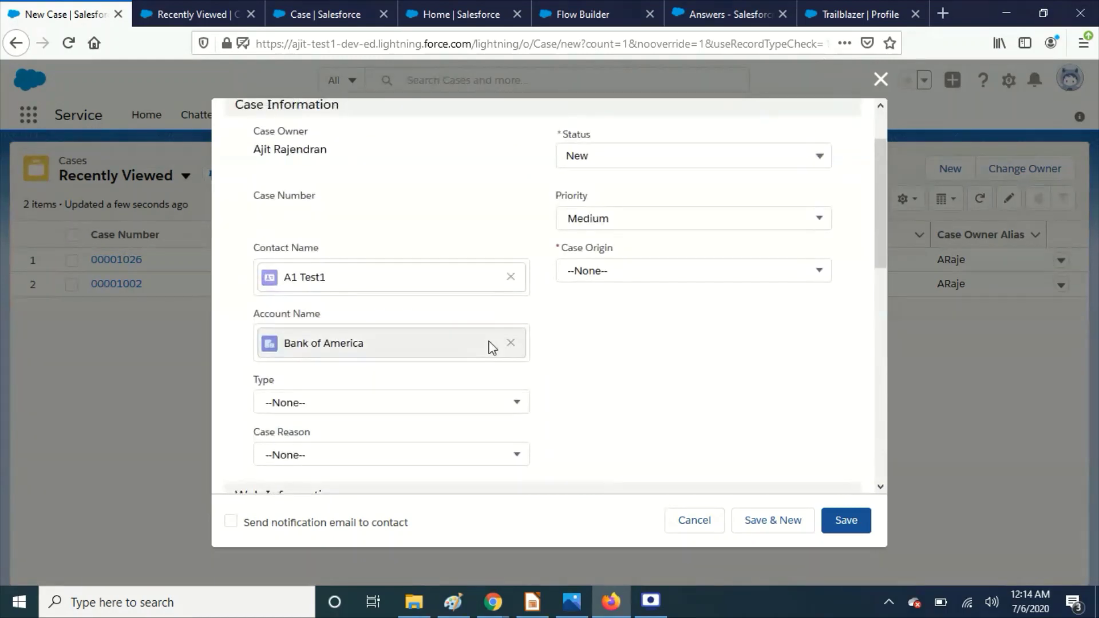
pyautogui.scroll(2, 491, 348)
pyautogui.click(644, 353)
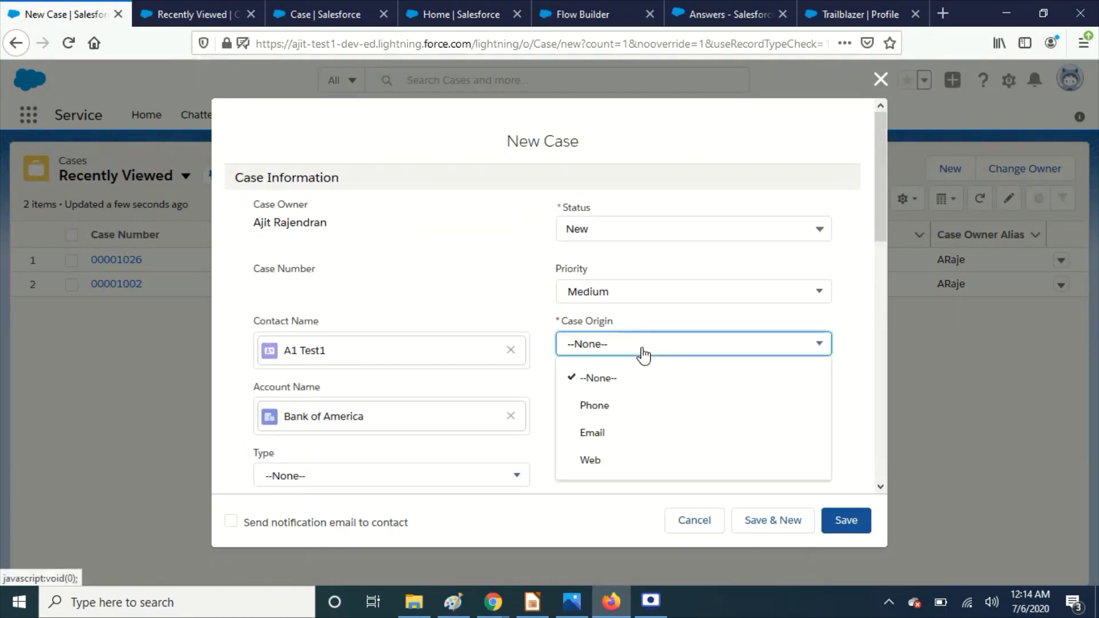
pyautogui.click(630, 436)
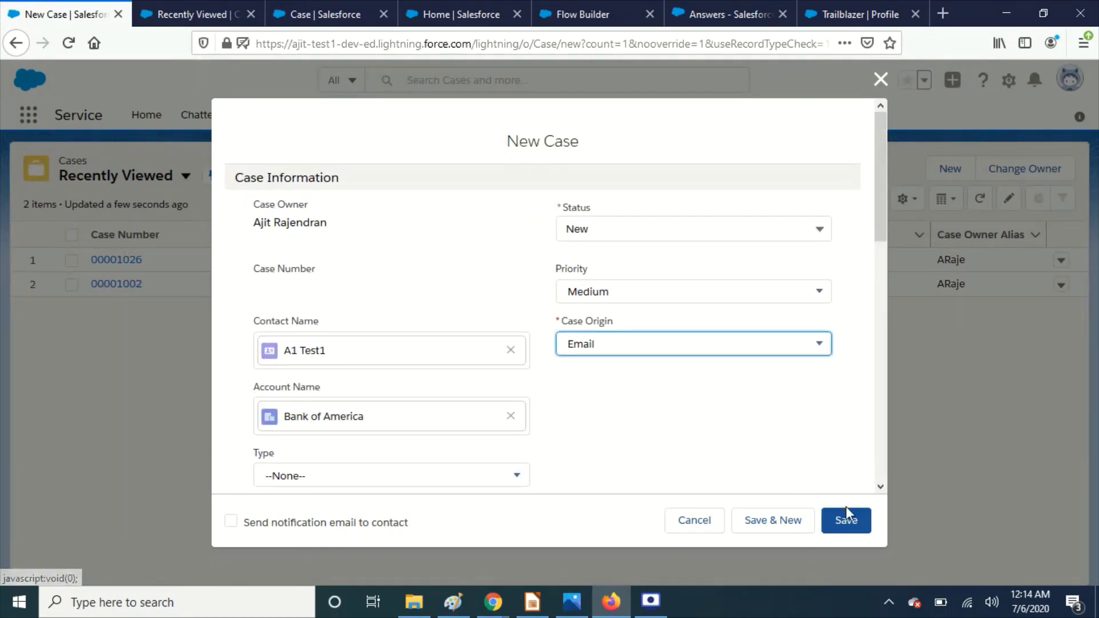
# - Save the new 'Test email notification' case 00001028 and close it so Status shows Closed
pyautogui.click(847, 512)
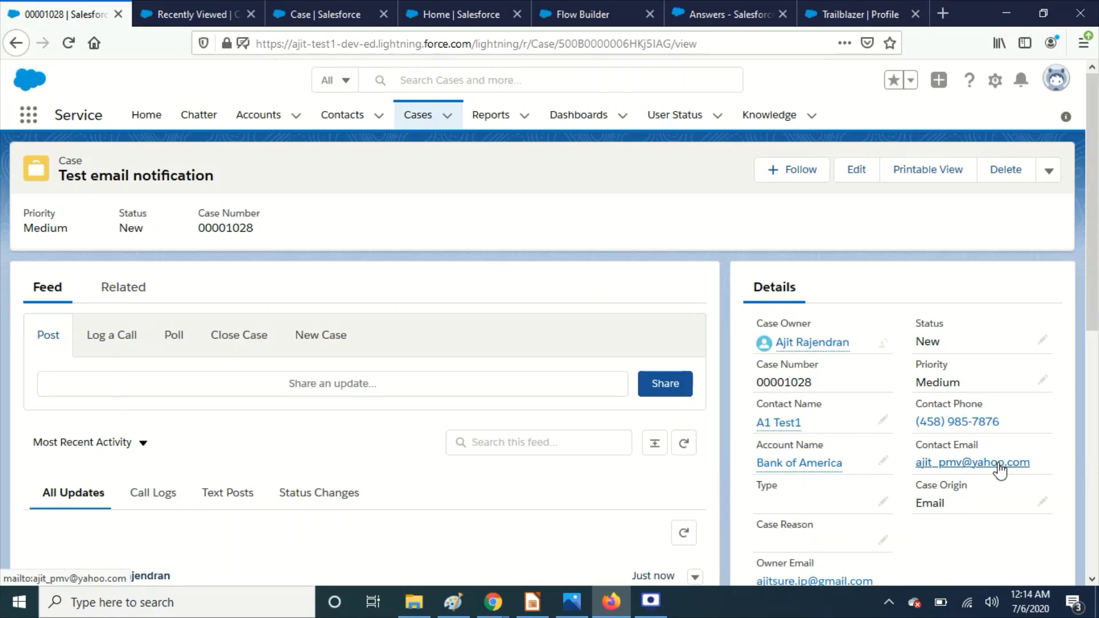
pyautogui.click(241, 345)
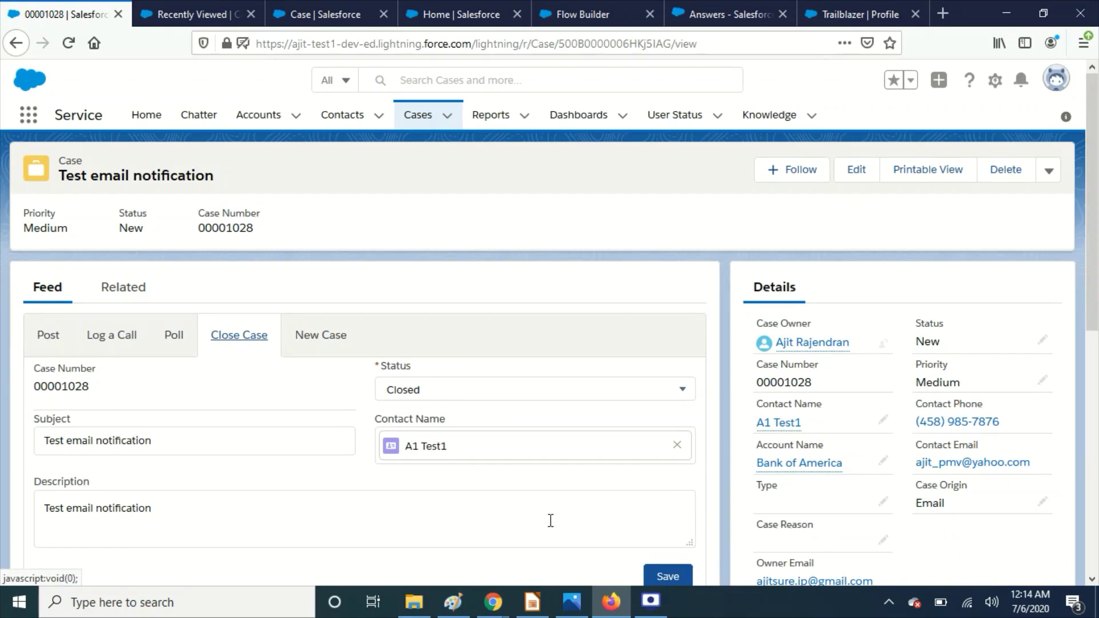
pyautogui.scroll(-2, 644, 529)
pyautogui.click(667, 442)
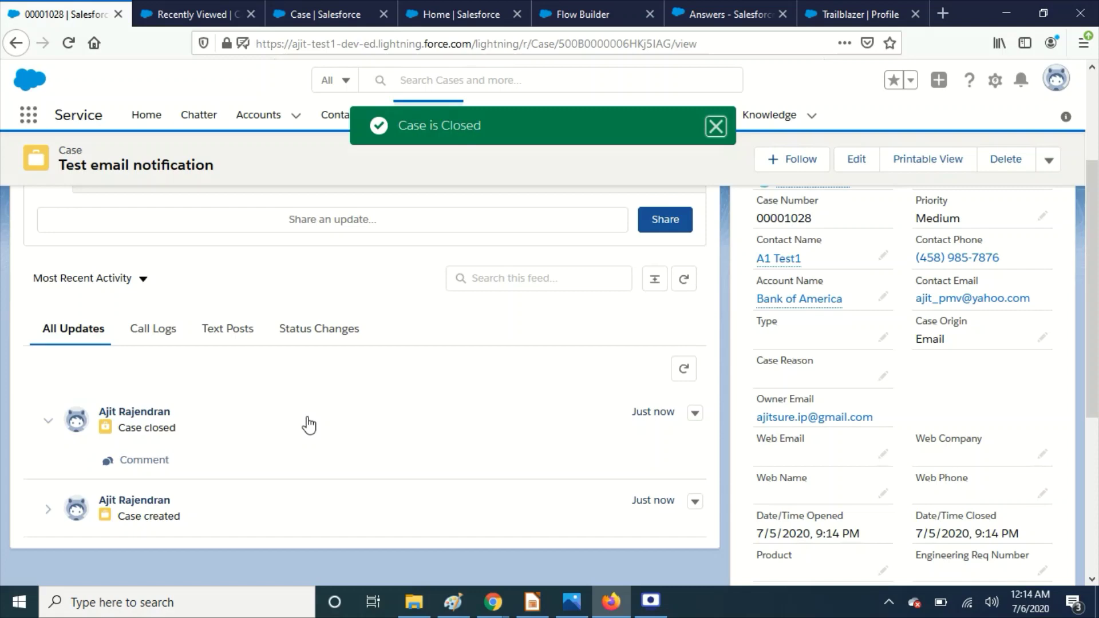
pyautogui.scroll(3, 376, 459)
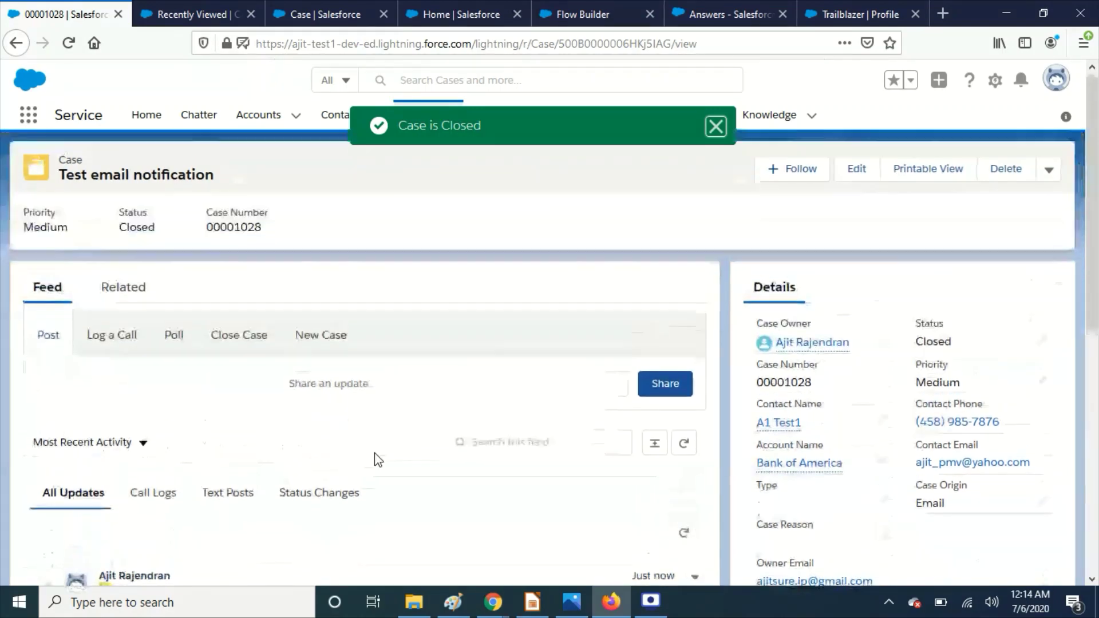
# - Refresh Yahoo Mail, read the new 'Case Closed' email saying 'This Case is closed', then return to Salesforce
pyautogui.moveTo(493, 601)
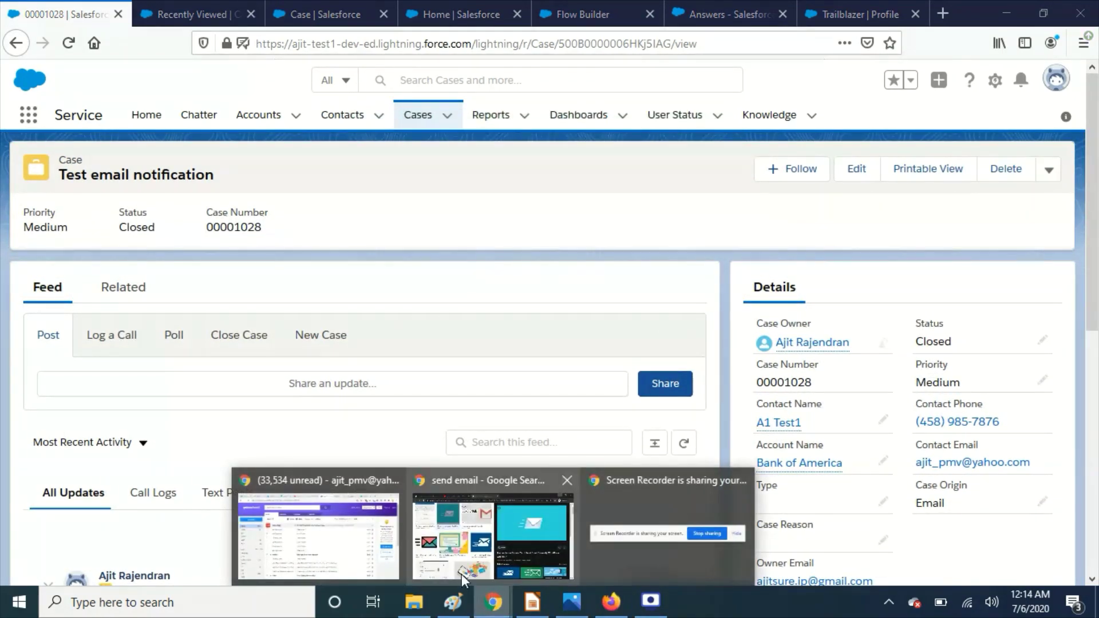
pyautogui.click(375, 521)
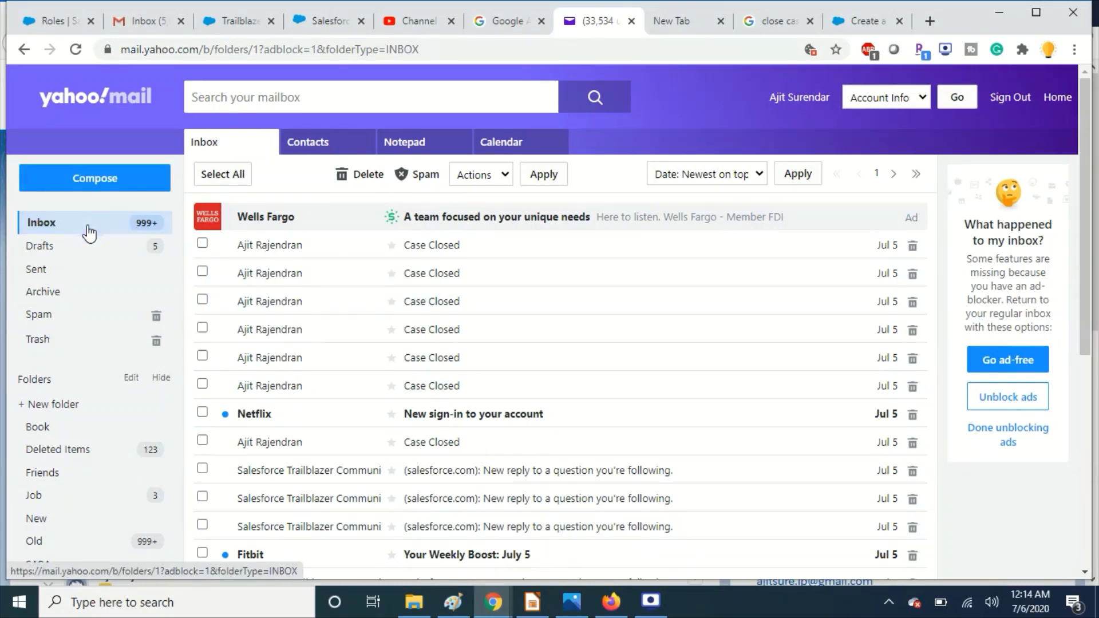
pyautogui.click(36, 225)
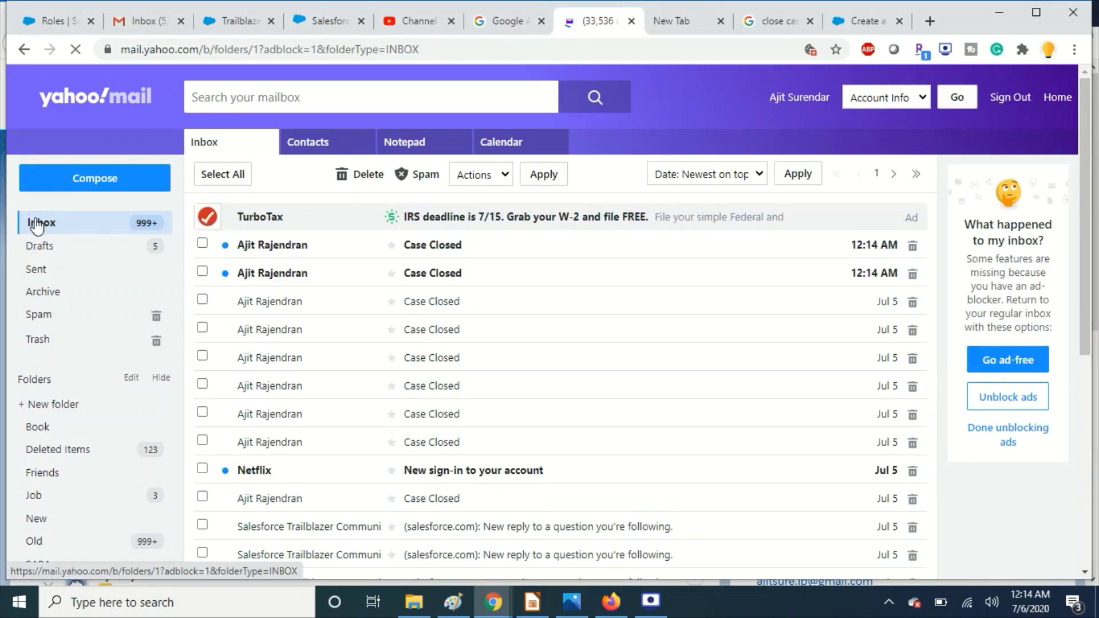
pyautogui.click(443, 249)
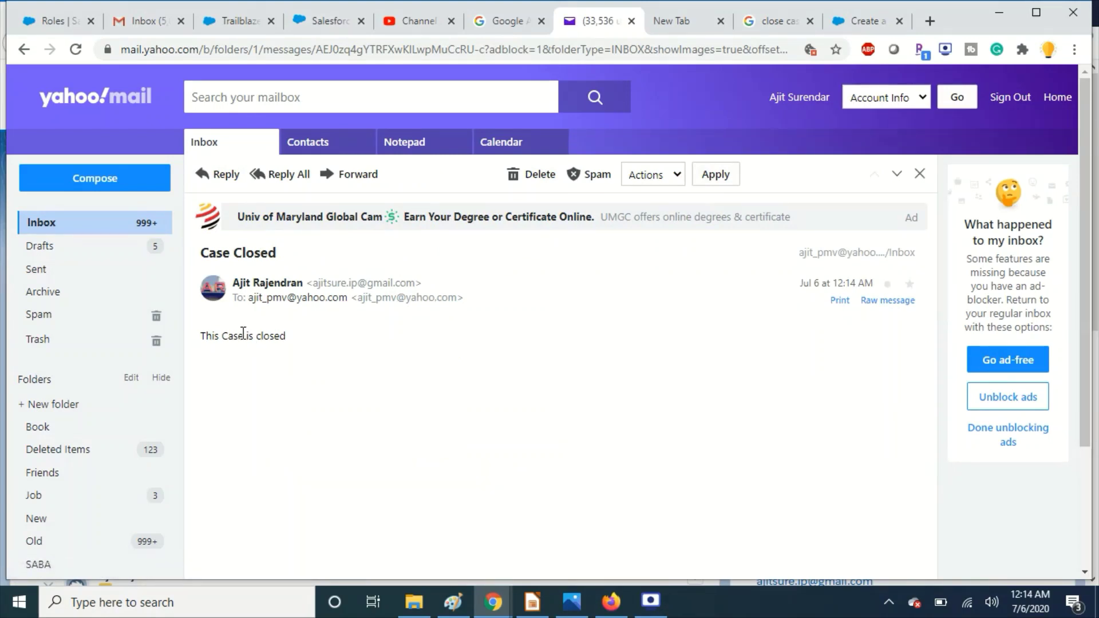
pyautogui.moveTo(244, 336); pyautogui.dragTo(493, 341)
pyautogui.click(499, 341)
pyautogui.click(612, 602)
# - In the Send email for closed cases flow, open the Send email action and delete its 'This Case is closed' body
pyautogui.click(579, 14)
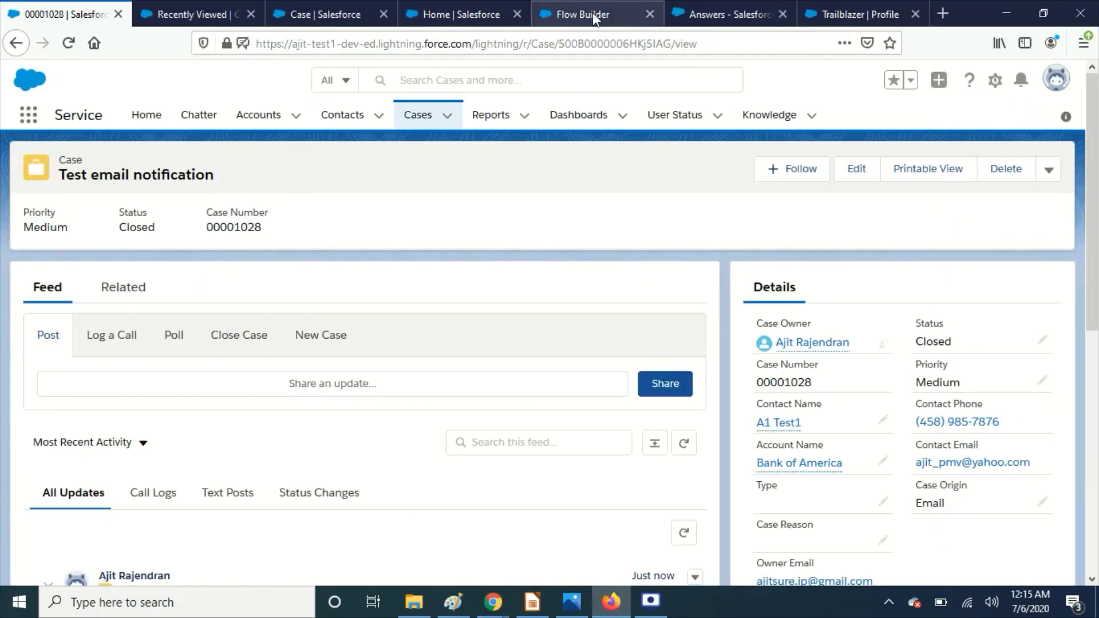
pyautogui.doubleClick(678, 340)
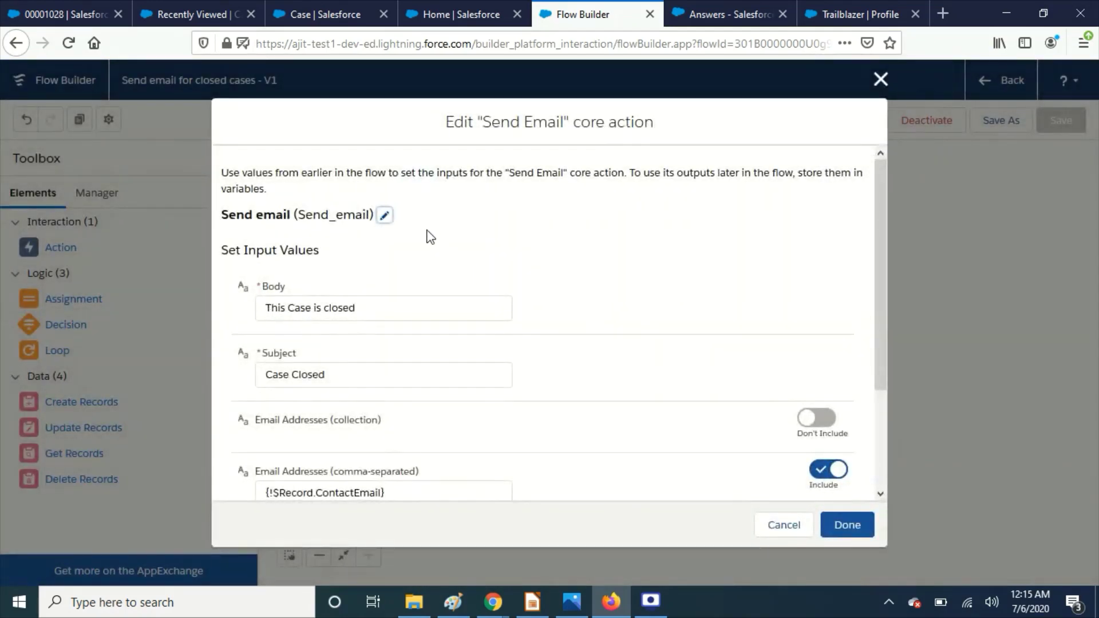
pyautogui.click(388, 218)
pyautogui.scroll(-3, 624, 378)
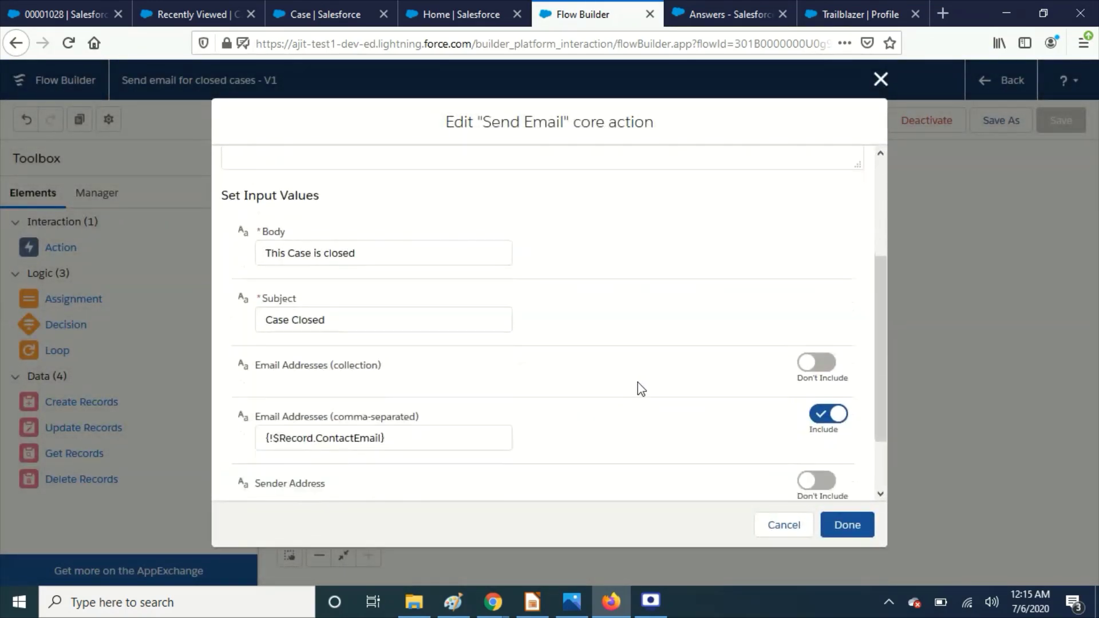
pyautogui.scroll(-1, 644, 390)
pyautogui.scroll(-1, 651, 390)
pyautogui.scroll(3, 675, 363)
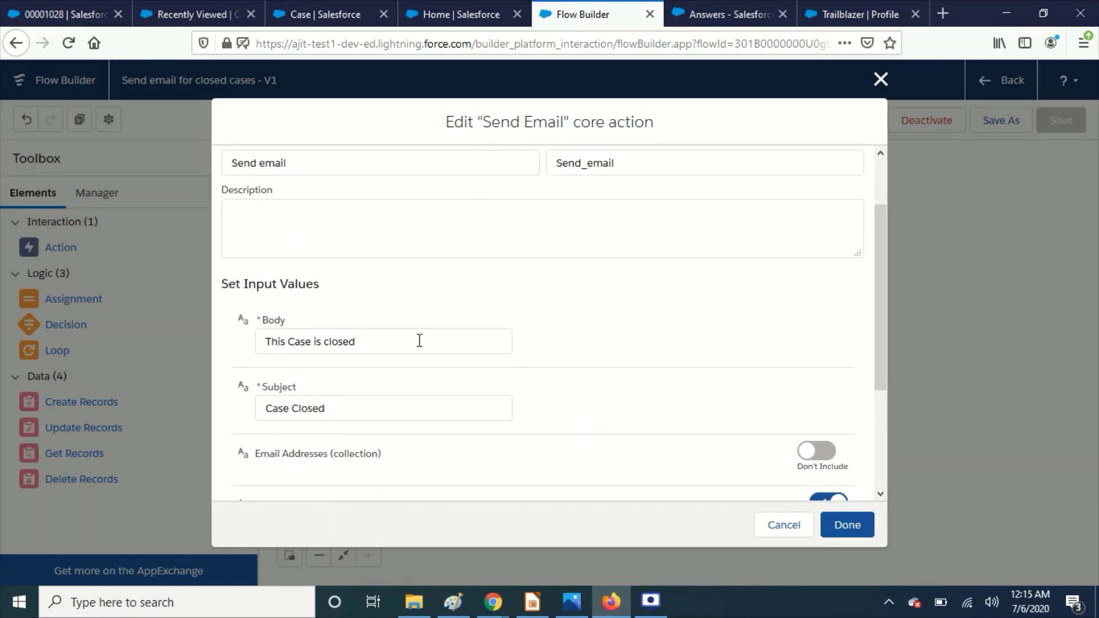
pyautogui.click(413, 341)
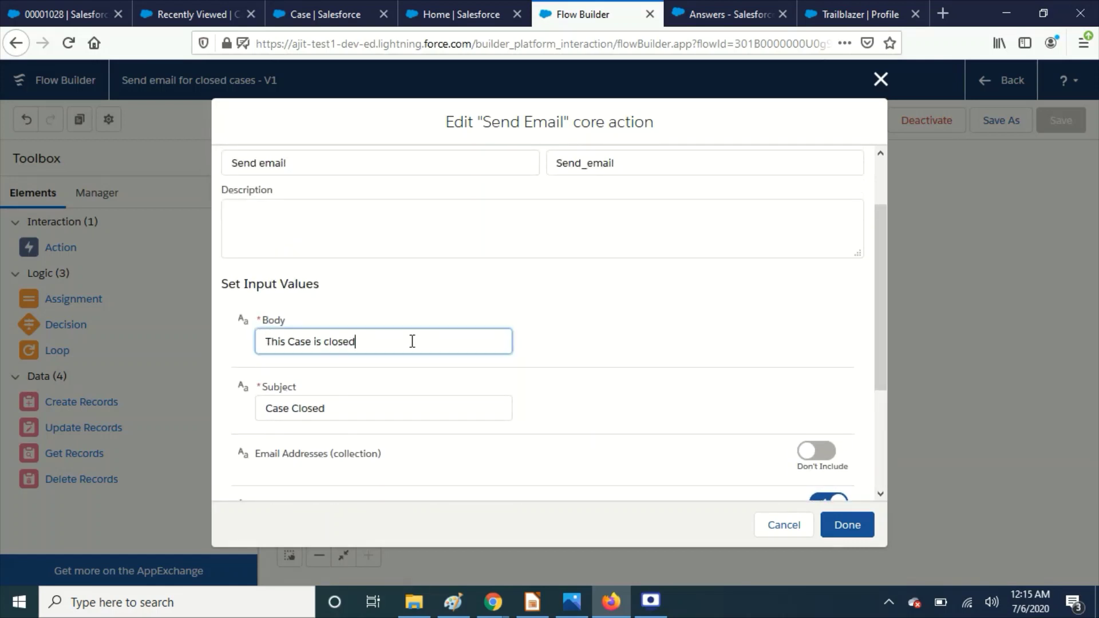
pyautogui.moveTo(385, 338); pyautogui.dragTo(232, 336)
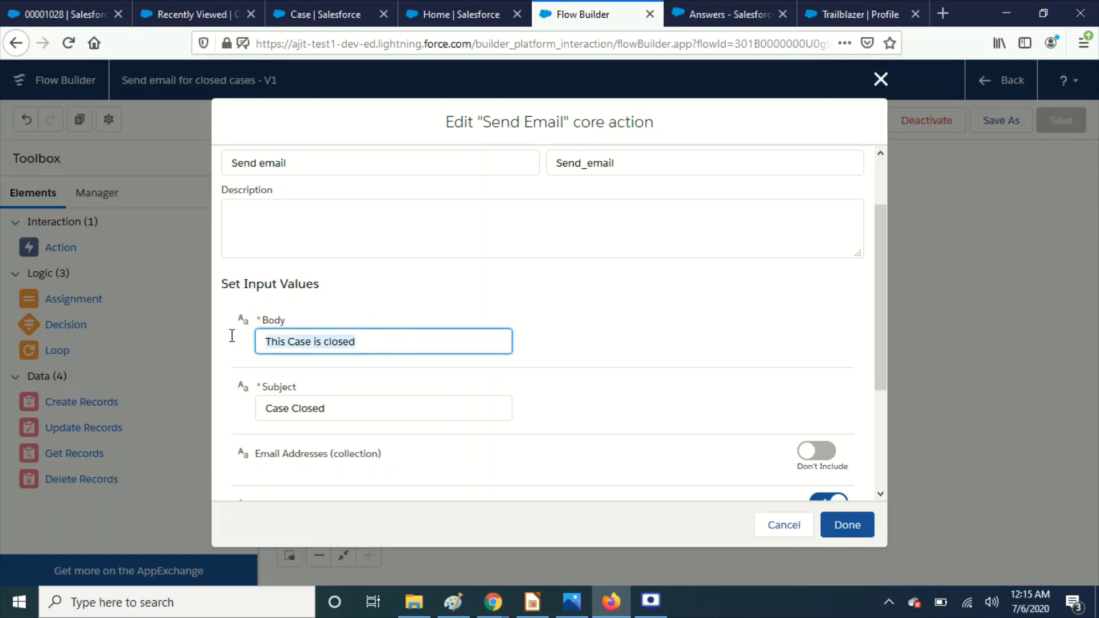
pyautogui.press('BackSpace')
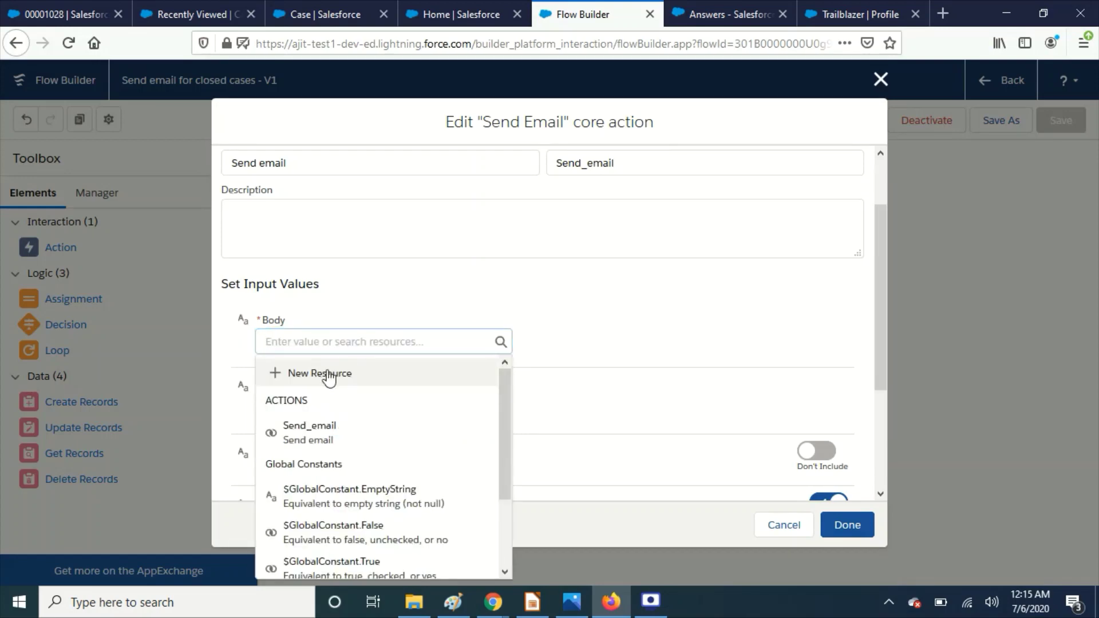
# - Create a new Text Template resource named SendEmailTemplate for the email body
pyautogui.click(327, 373)
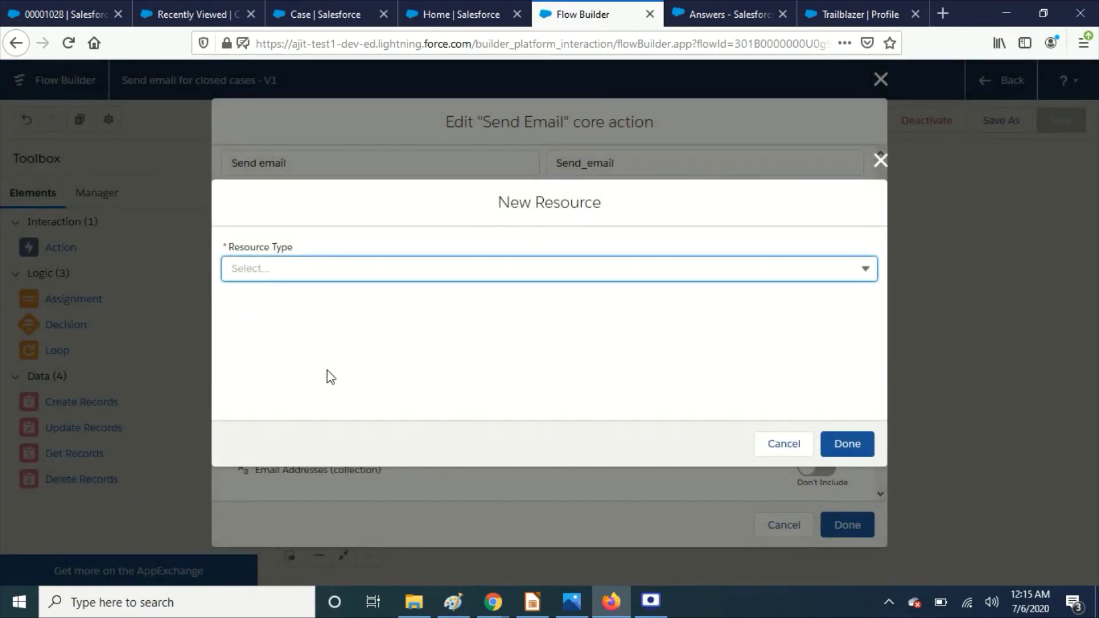
pyautogui.click(354, 258)
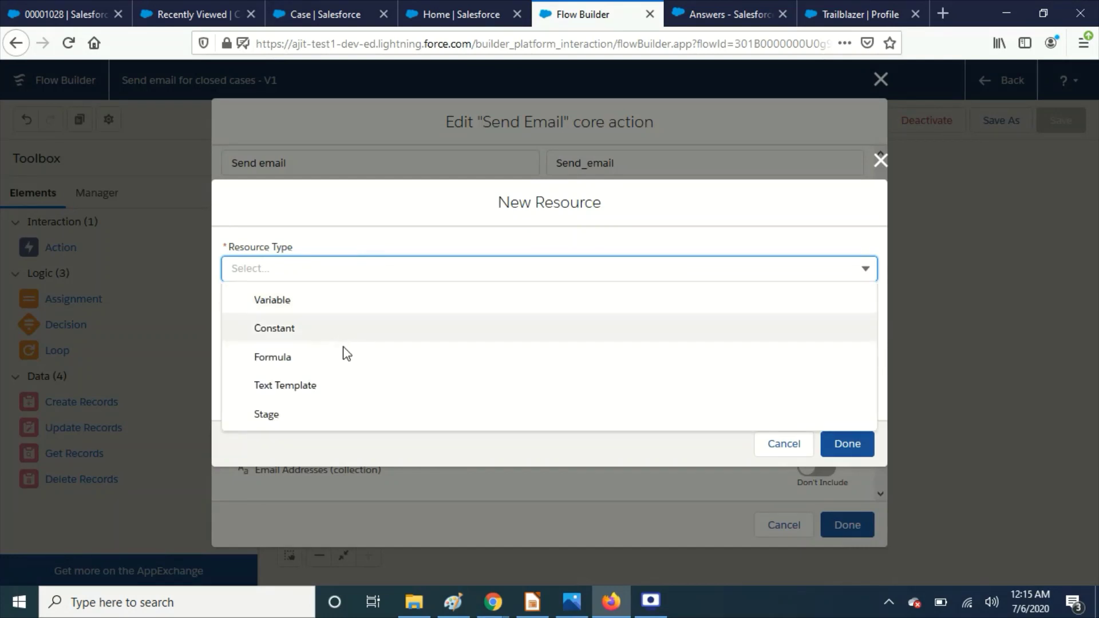
pyautogui.click(334, 394)
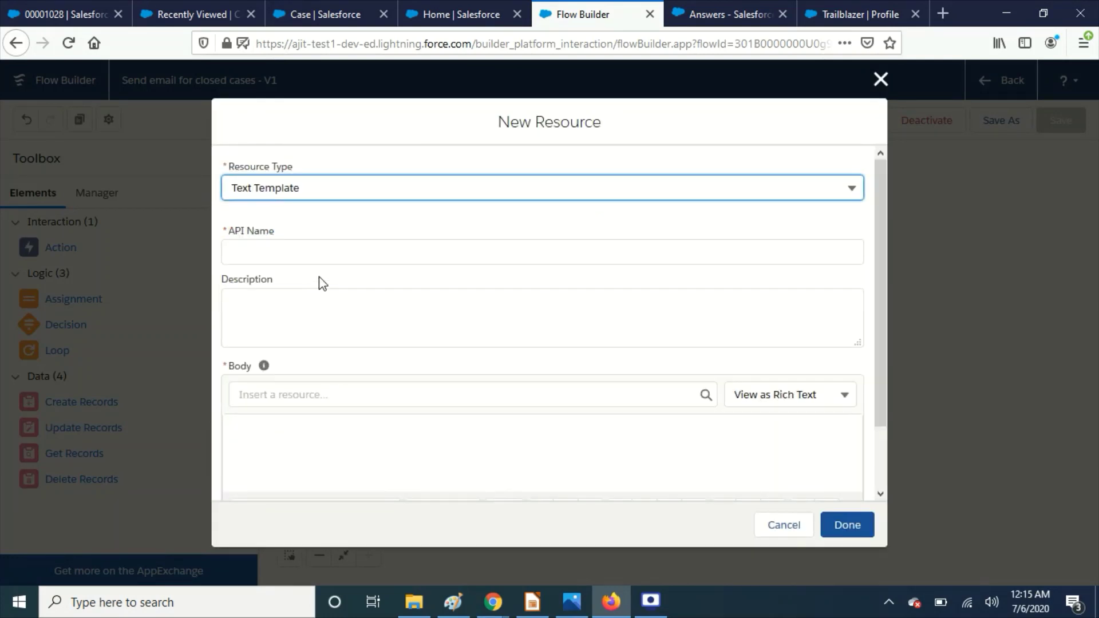
pyautogui.click(329, 256)
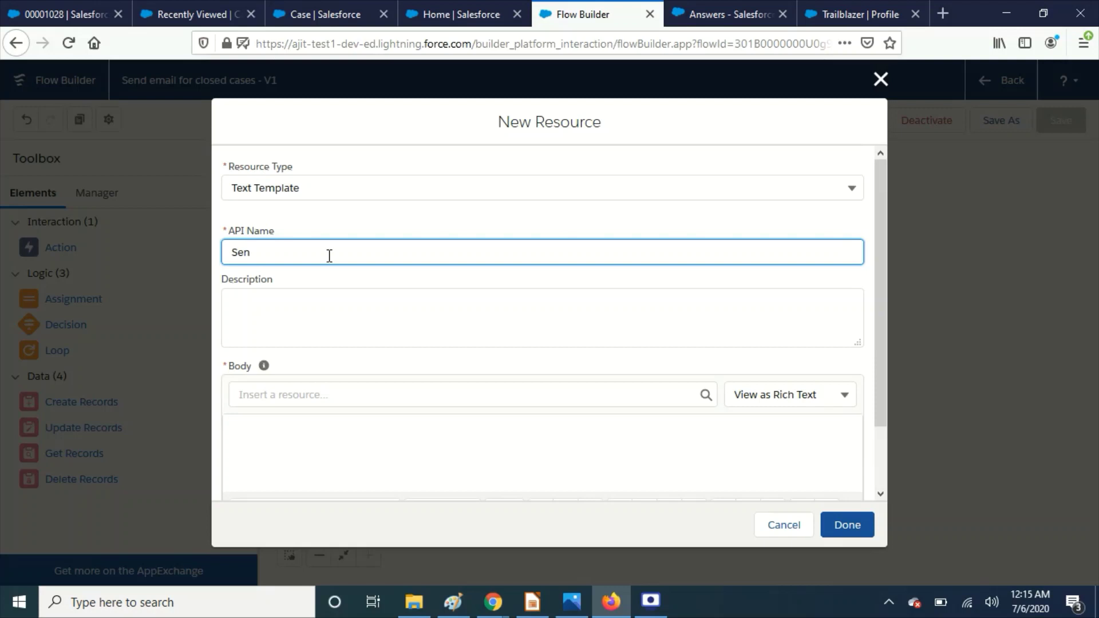
pyautogui.write('SendEmailTemplate')
pyautogui.scroll(-2, 382, 335)
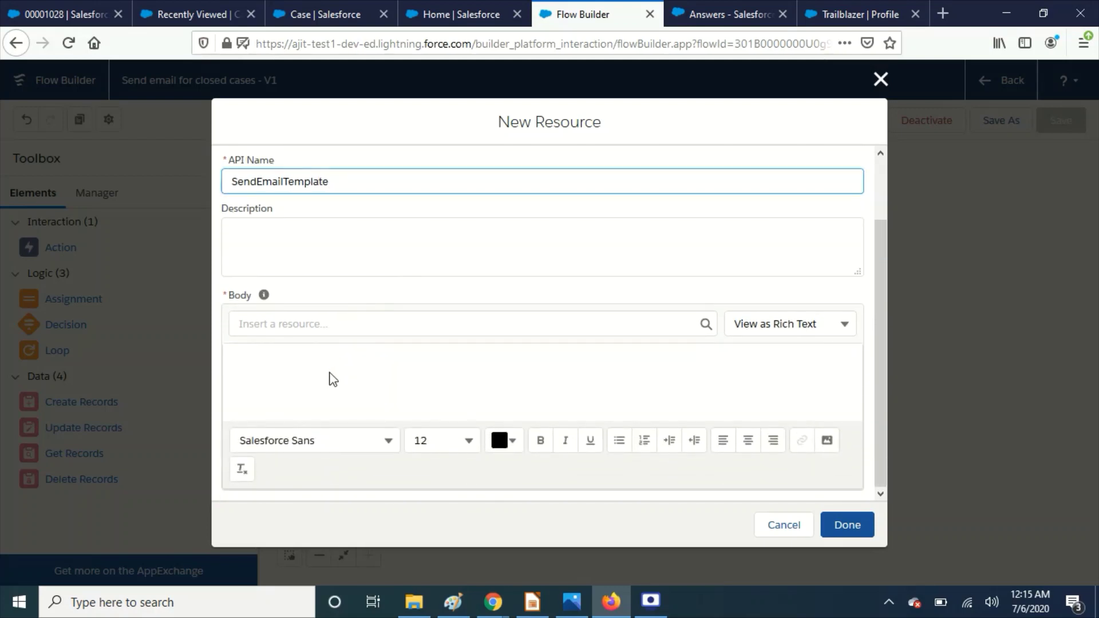
# - Write the template body 'Your case {!$Record.CaseNumber} is closed' and save the template
pyautogui.click(333, 373)
pyautogui.write('You')
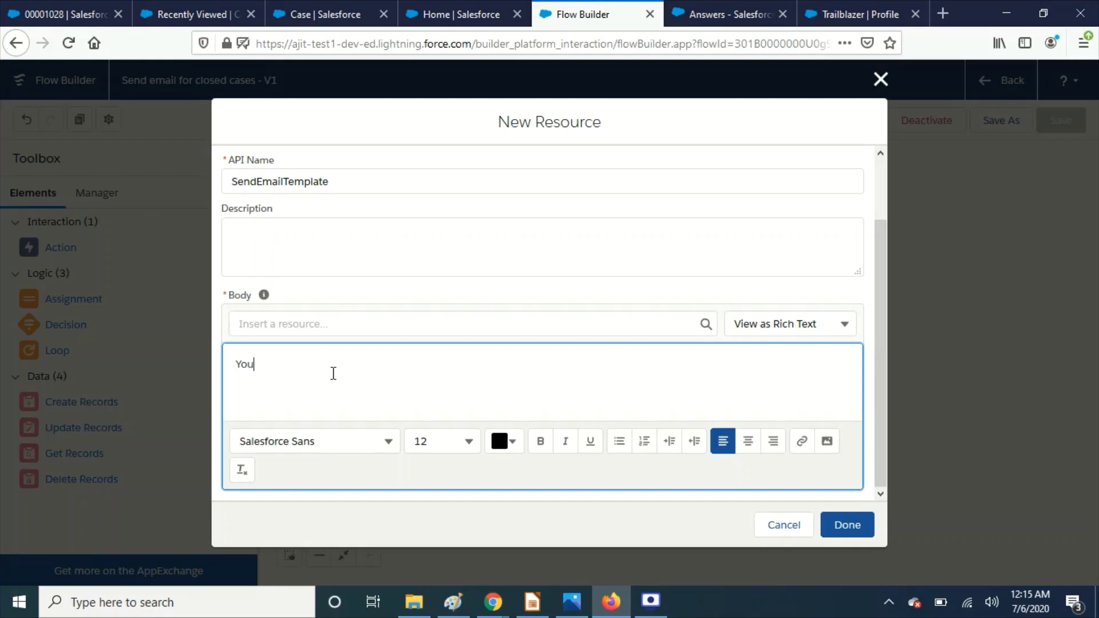
pyautogui.write('r case')
pyautogui.click(298, 326)
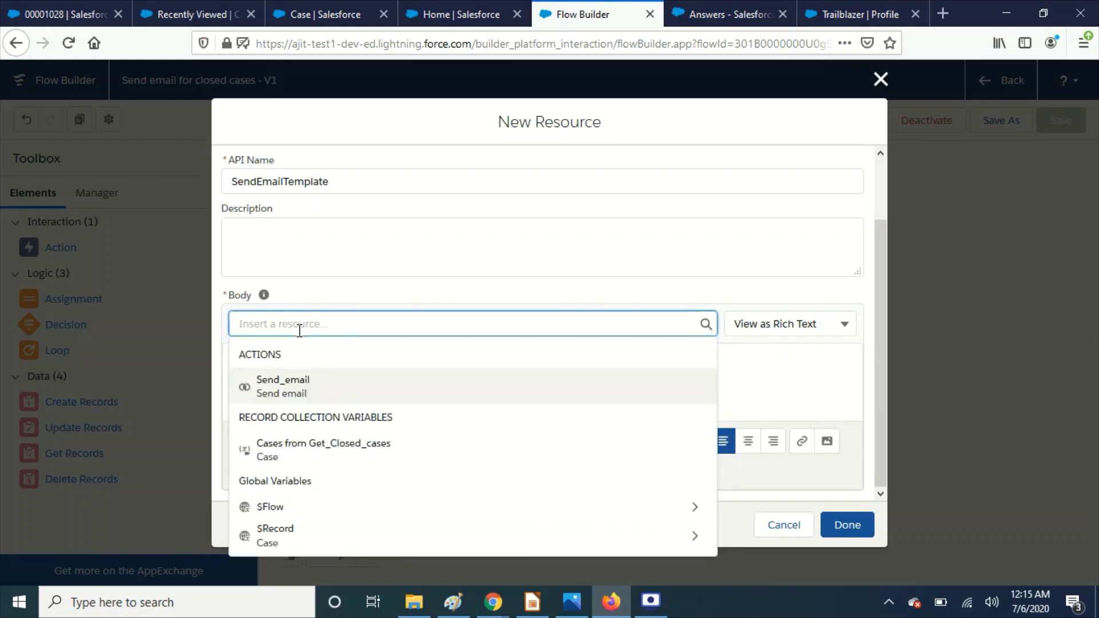
pyautogui.click(381, 535)
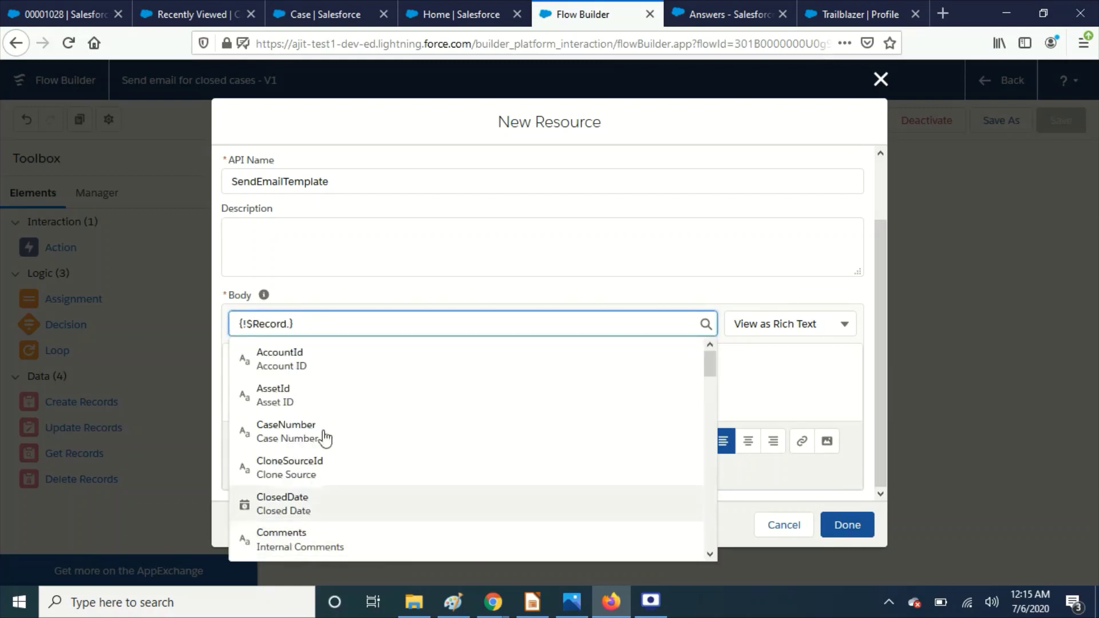
pyautogui.write('.num')
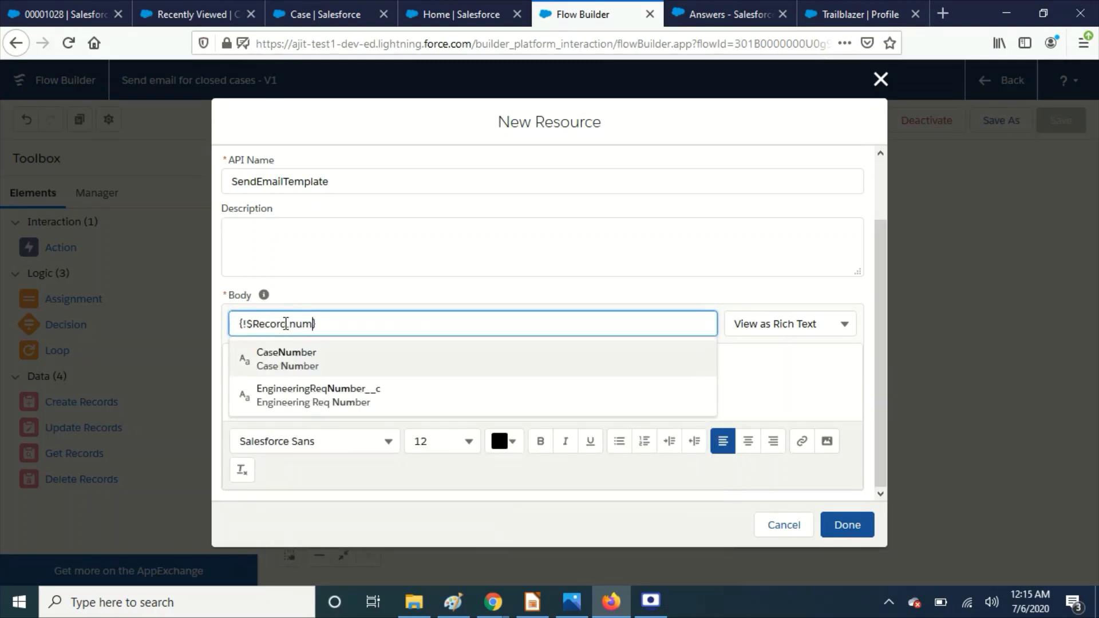
pyautogui.click(334, 374)
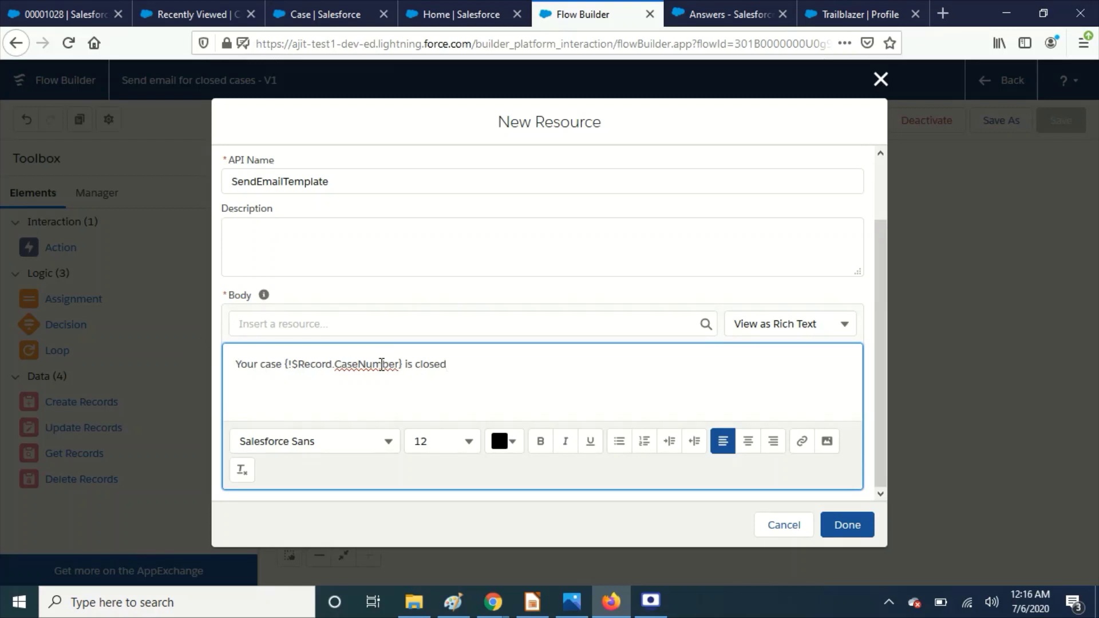
pyautogui.click(847, 525)
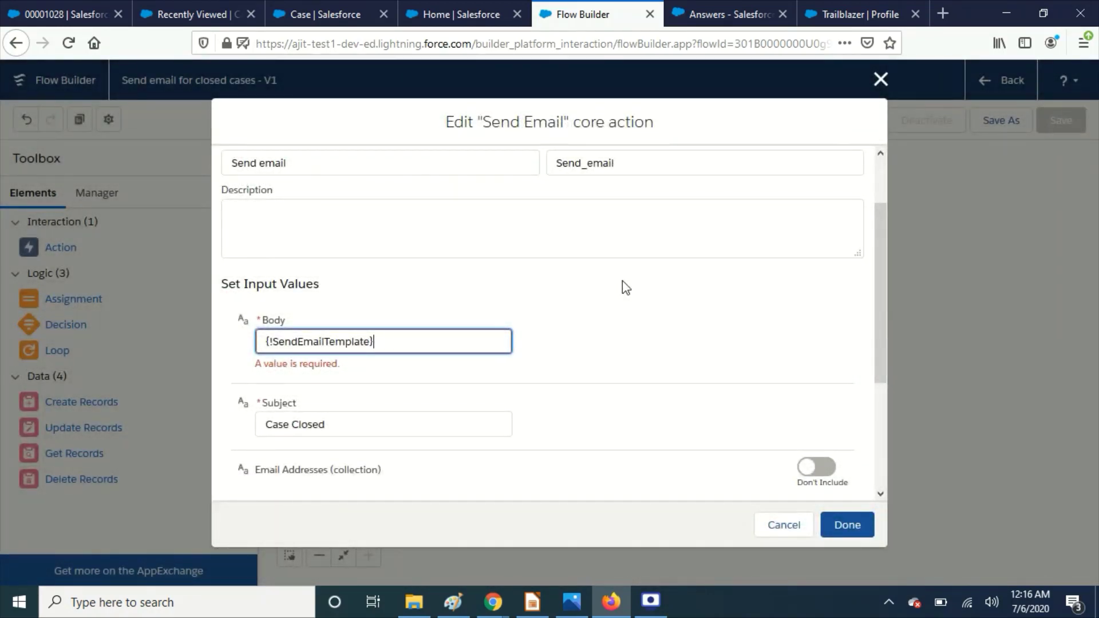
# - Accept SendEmailTemplate as the email body, review the remaining inputs, and close the Send Email dialog
pyautogui.click(596, 336)
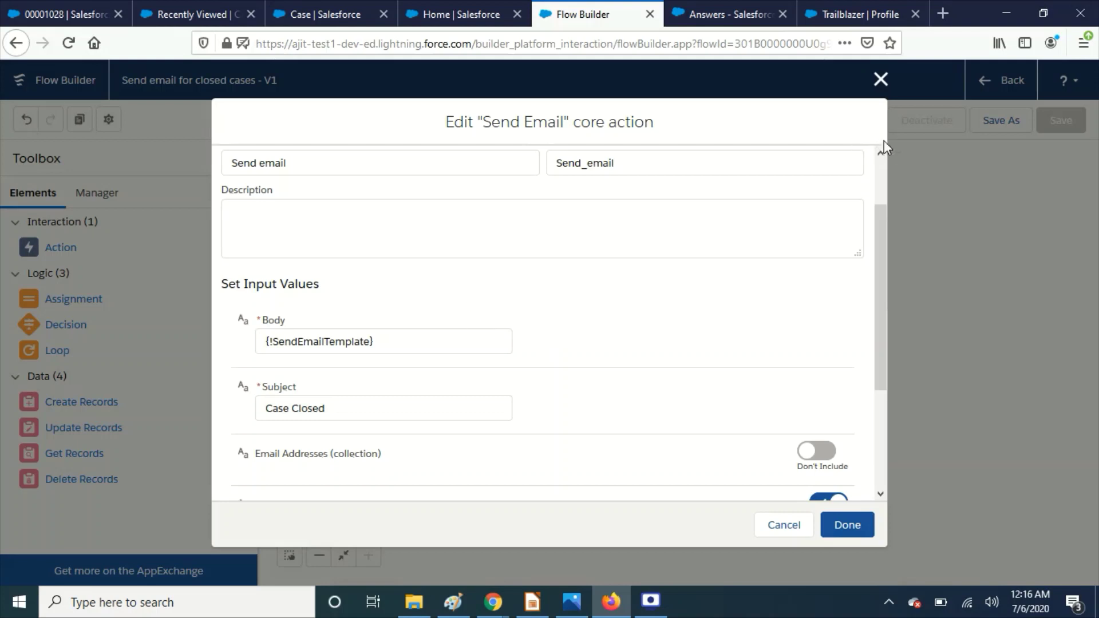
pyautogui.moveTo(883, 229); pyautogui.dragTo(878, 270)
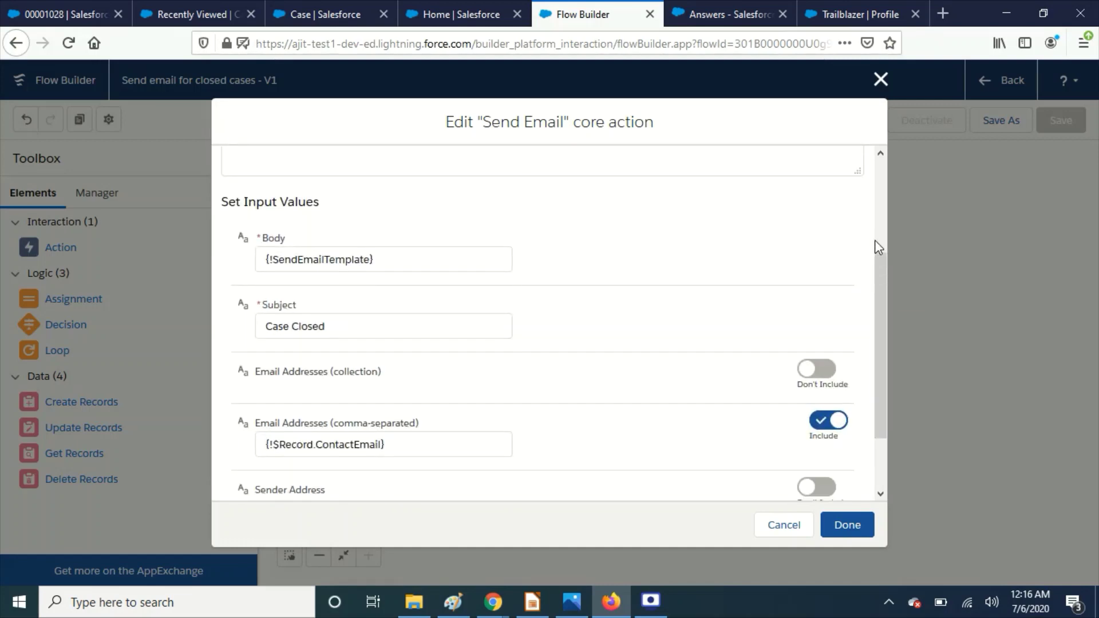
pyautogui.click(881, 79)
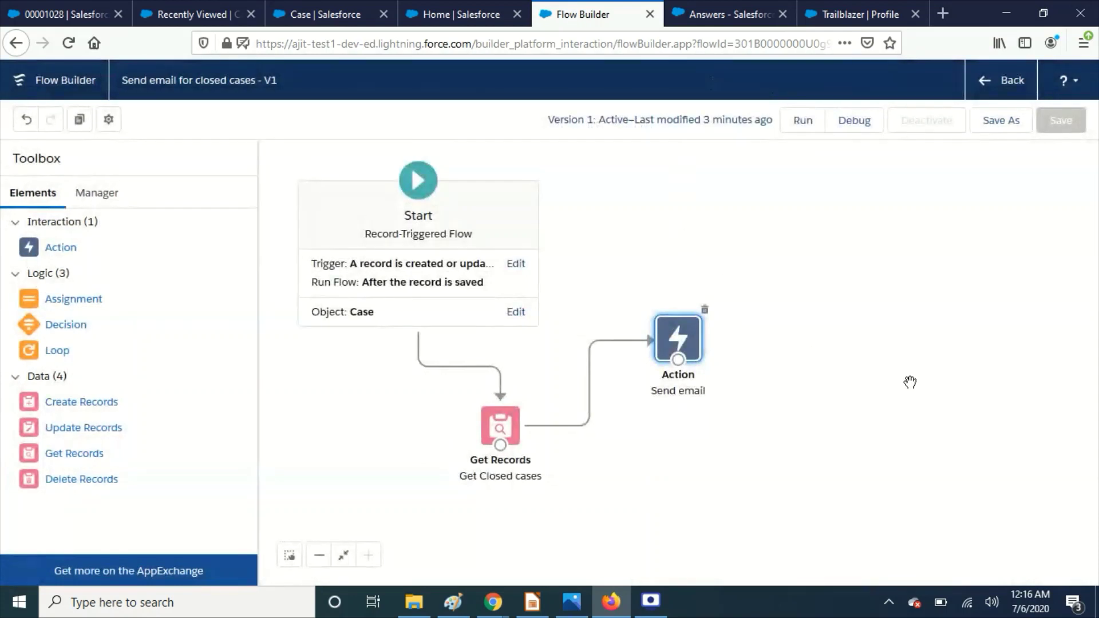